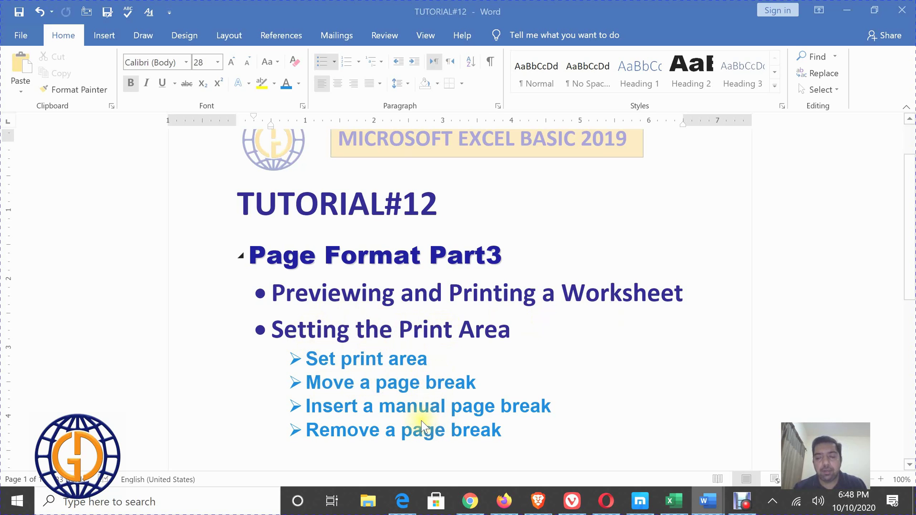
Switch to the Excel workbook and check the print preview of the Projection sheet, returning to the worksheet.
click(675, 506)
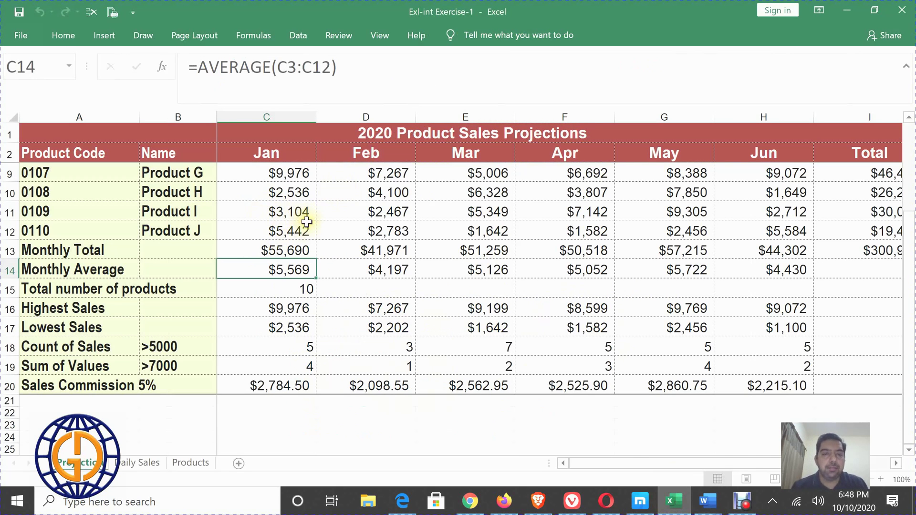
scroll(329, 272, up, 2)
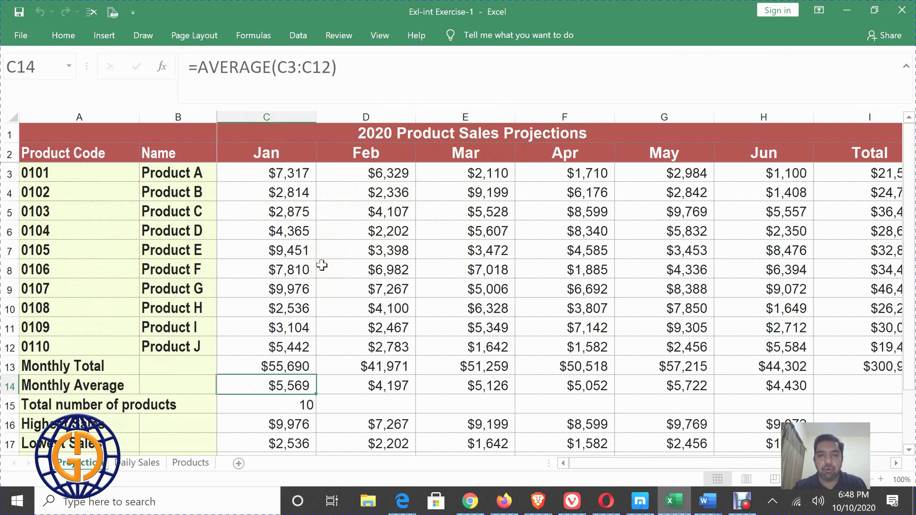
key(ctrl+p)
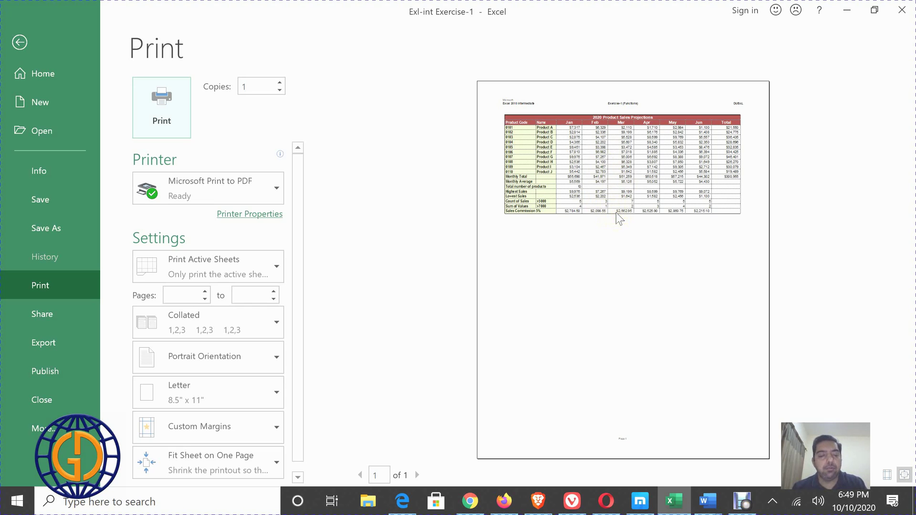
key(Escape)
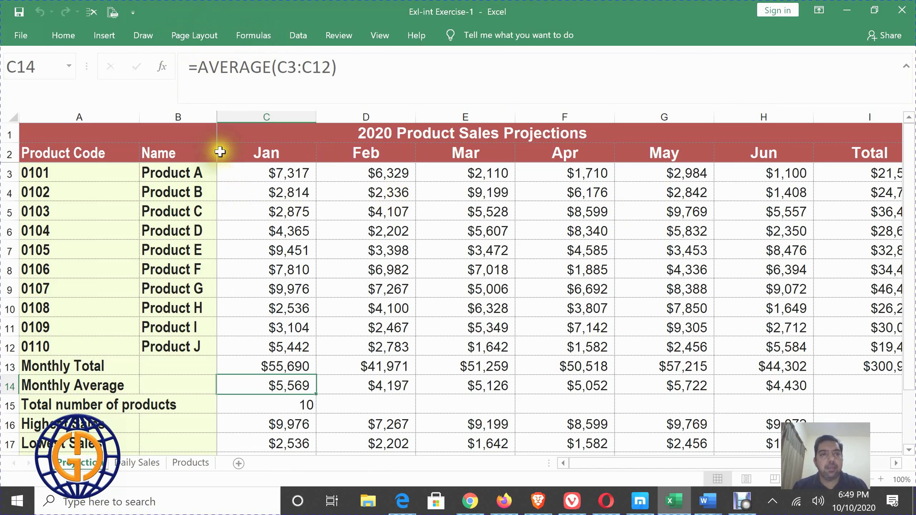
Preview the Projection sheet's printout from the Page Setup dialog and return to the worksheet.
click(195, 37)
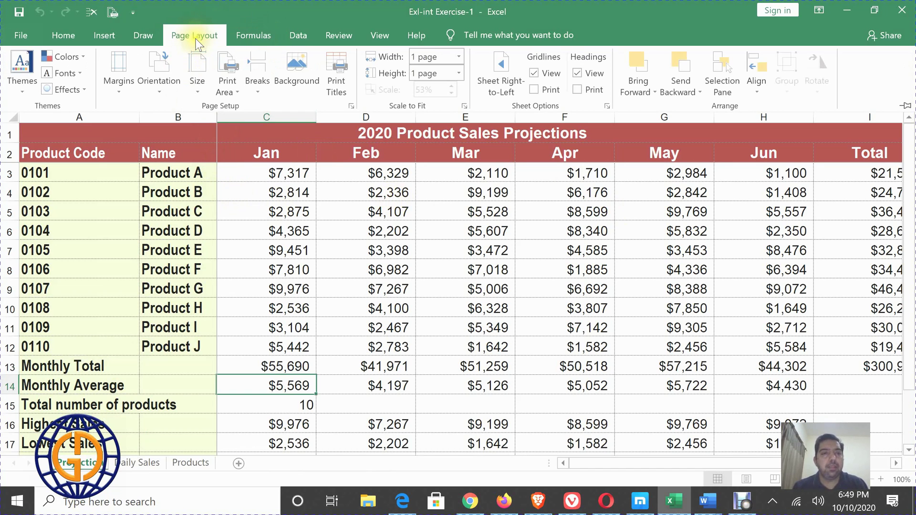
click(348, 104)
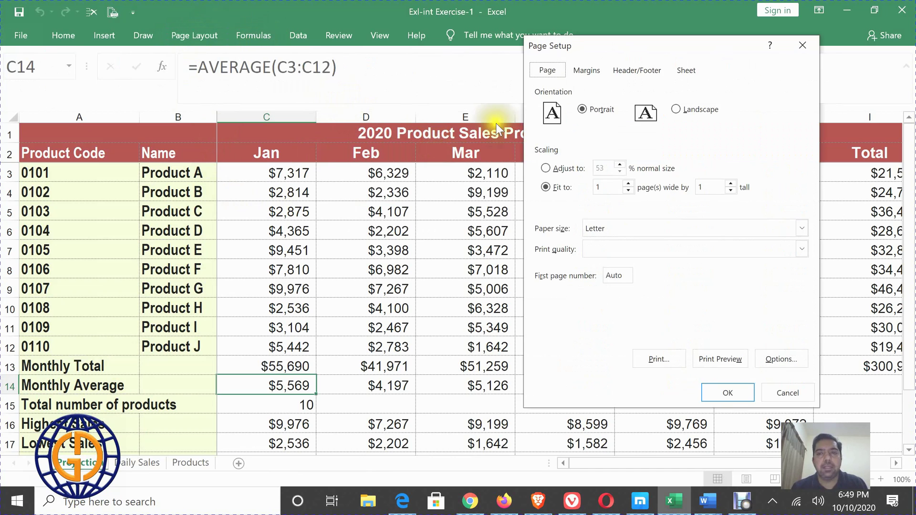
click(717, 362)
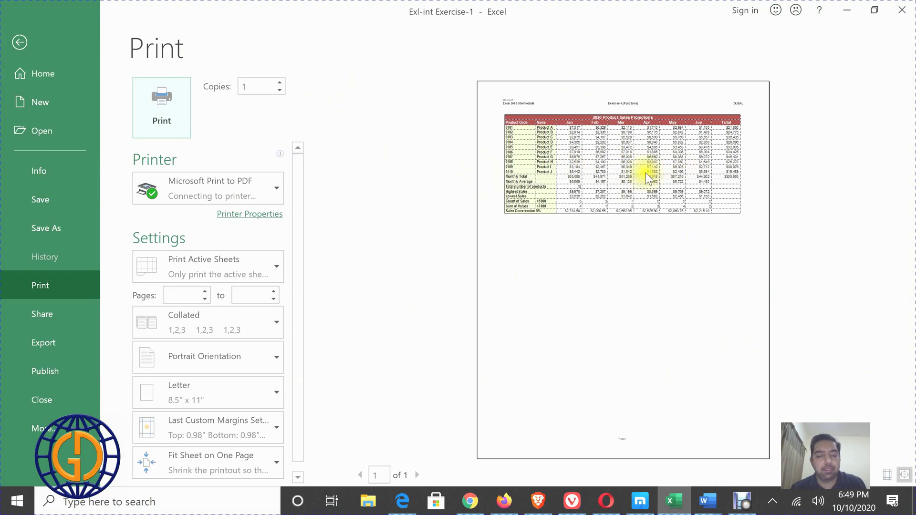
key(Escape)
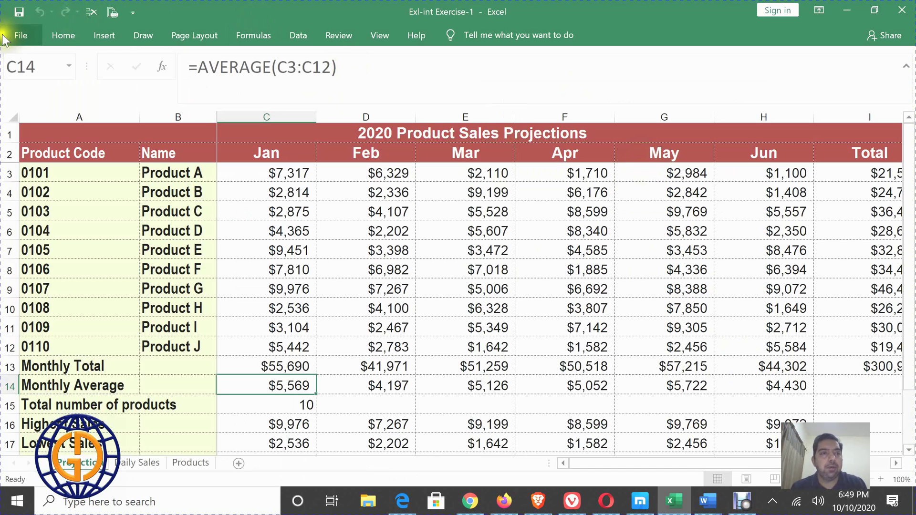
View the Projection sheet's print preview once more through the workbook's file commands and close it.
click(10, 35)
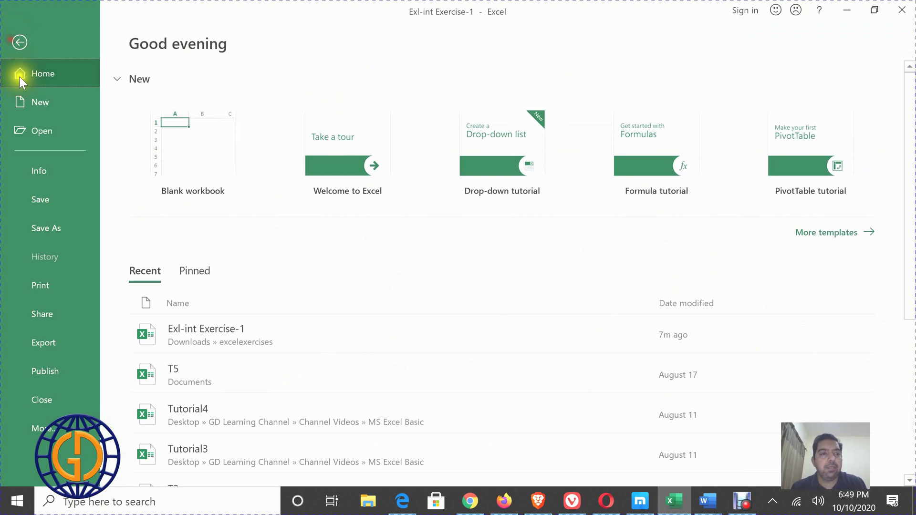
click(42, 285)
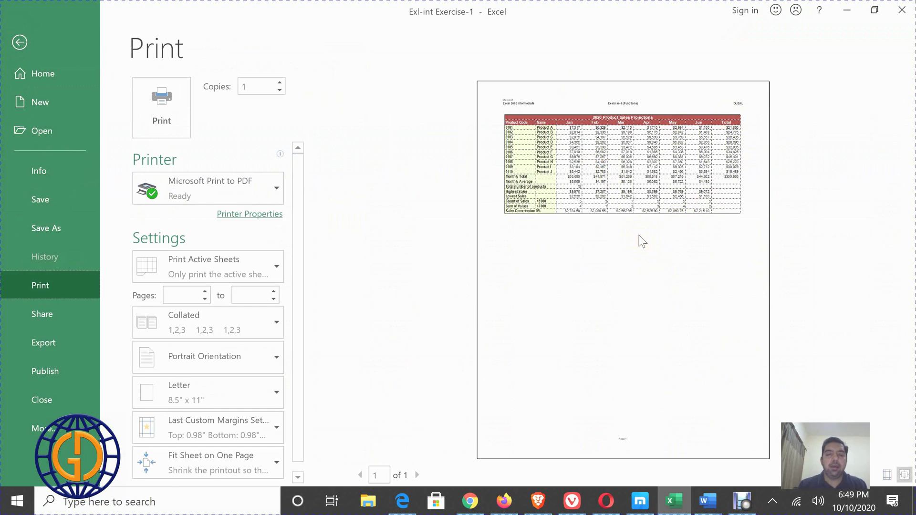
key(Escape)
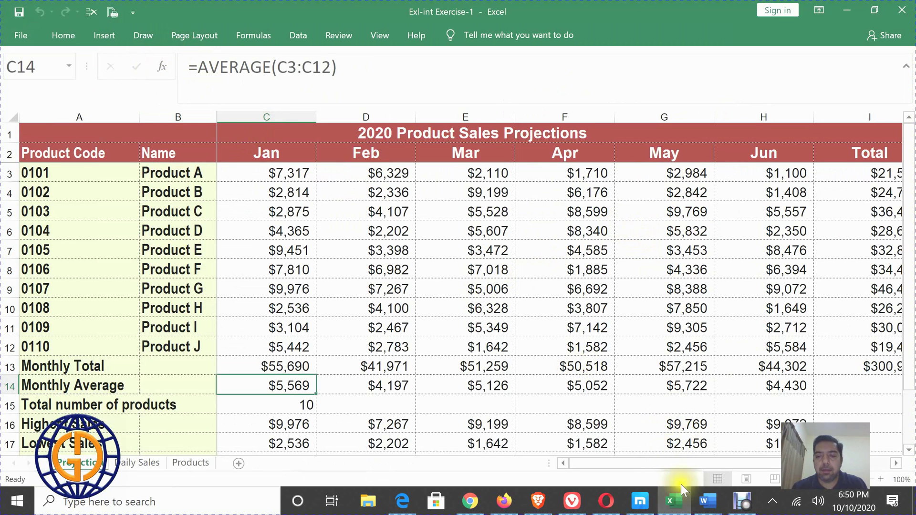
Read the print area topic in the TUTORIAL#12 Word document and return to the Excel workbook.
mouse_move(708, 501)
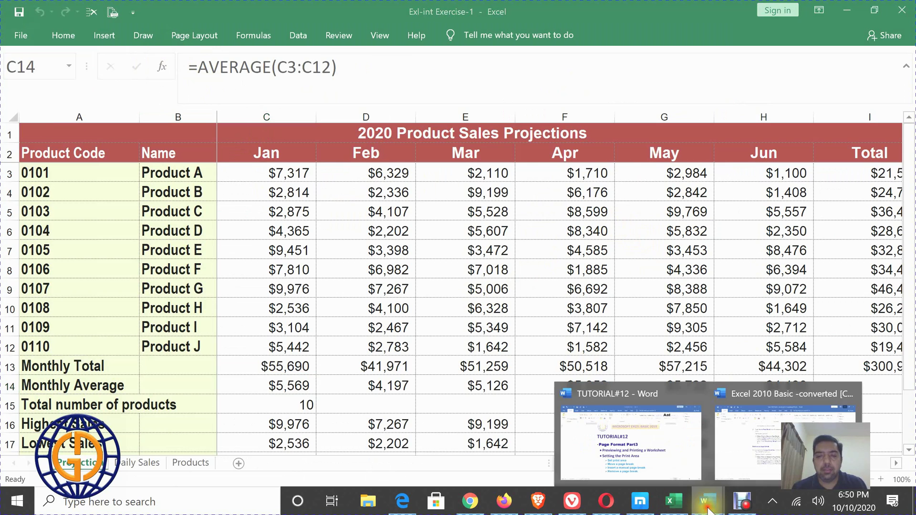
click(708, 458)
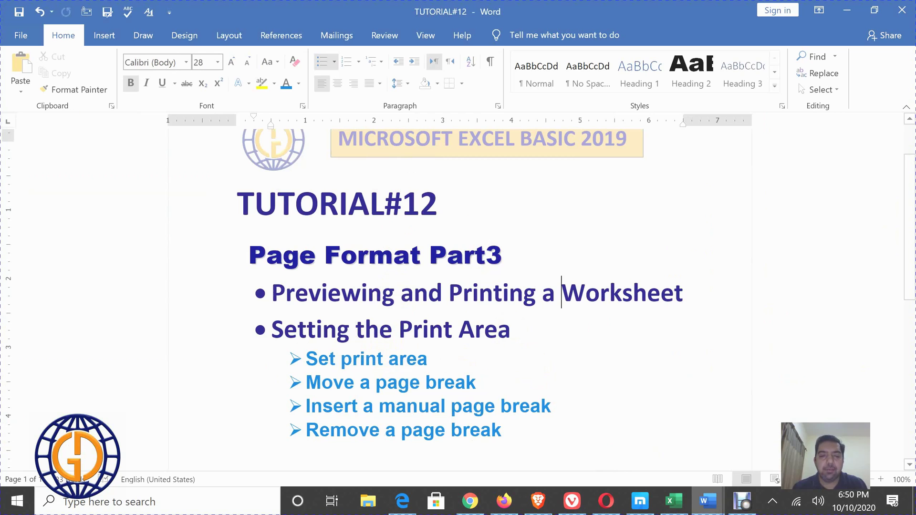
click(673, 502)
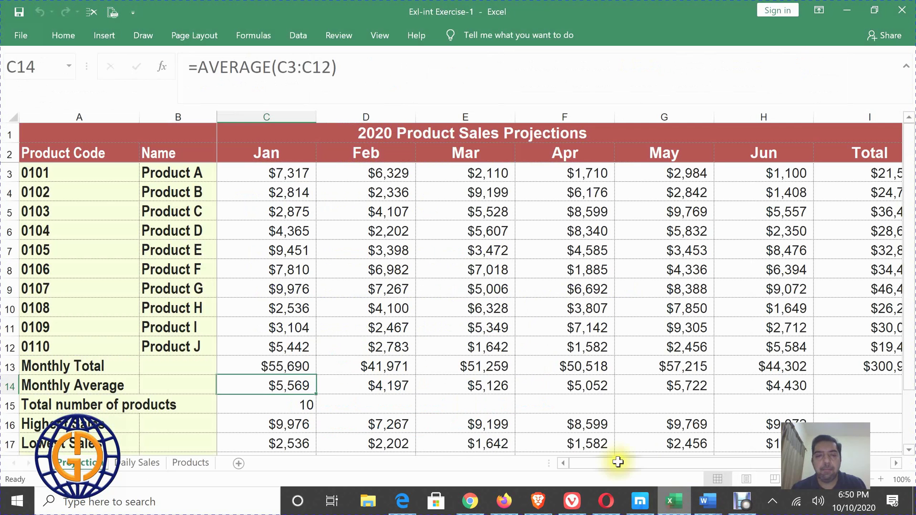
On the Daily Sales sheet, set the sales table with its title, B2:E17, as the print area and deselect it.
click(142, 464)
click(390, 275)
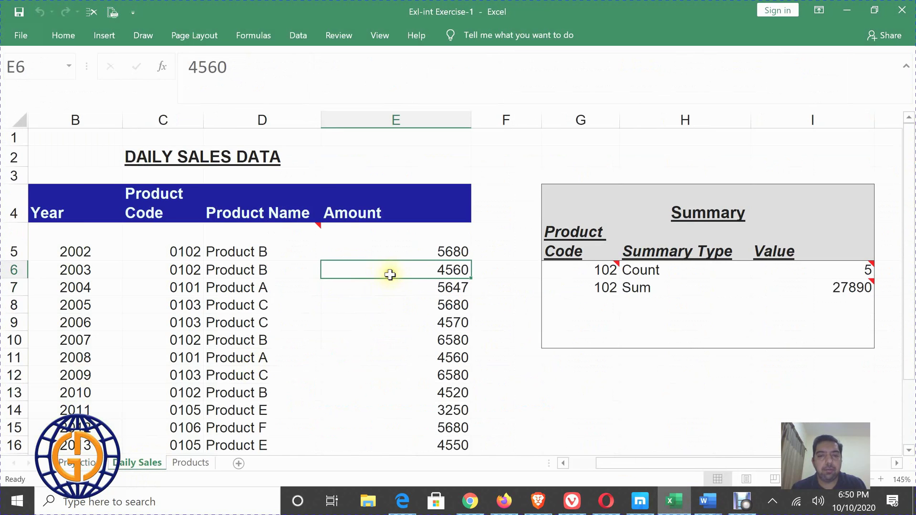
drag(62, 155, 429, 422)
scroll(379, 307, up, 1)
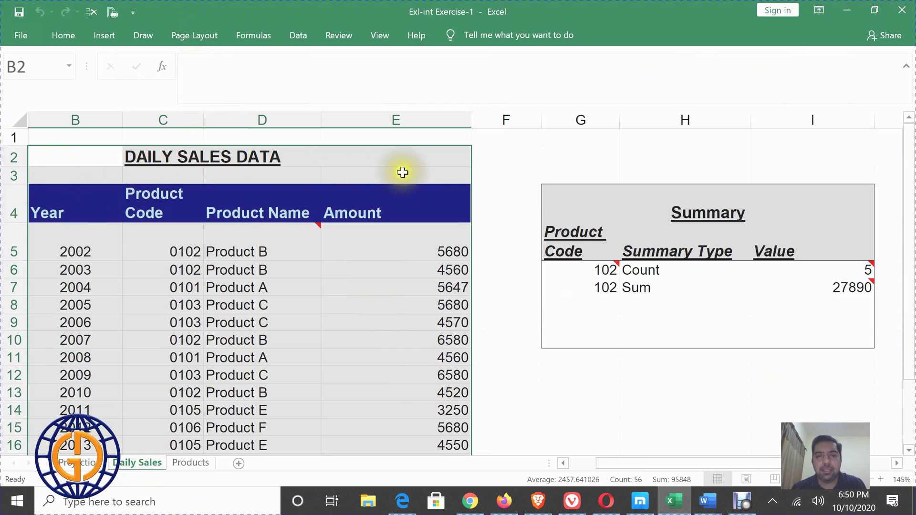
scroll(296, 285, down, 2)
scroll(294, 286, up, 2)
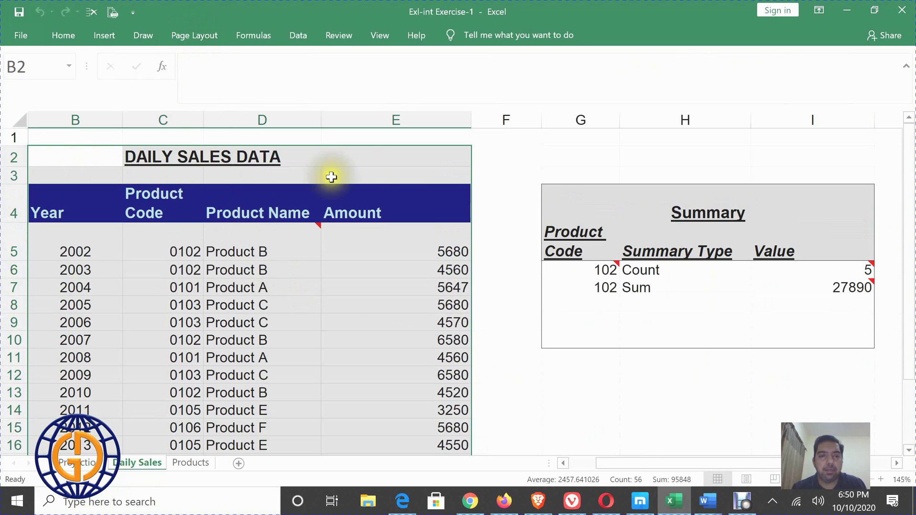
click(202, 32)
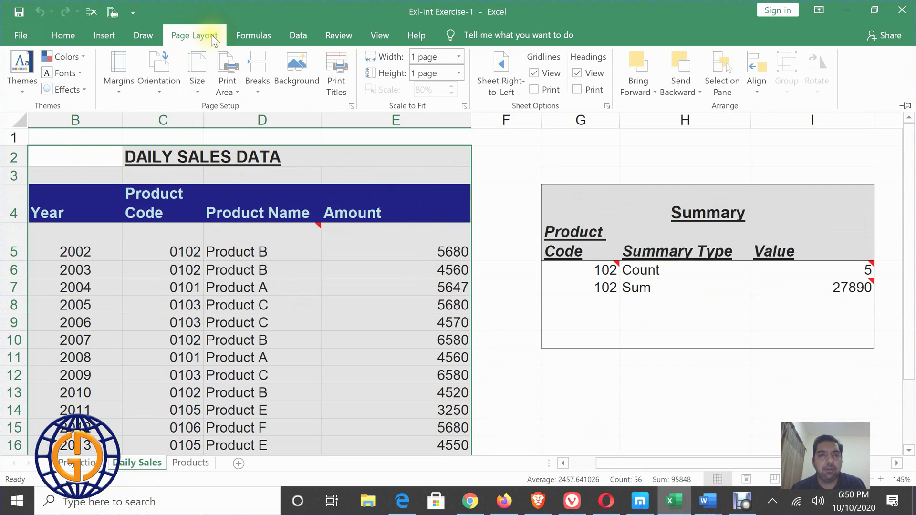
click(228, 88)
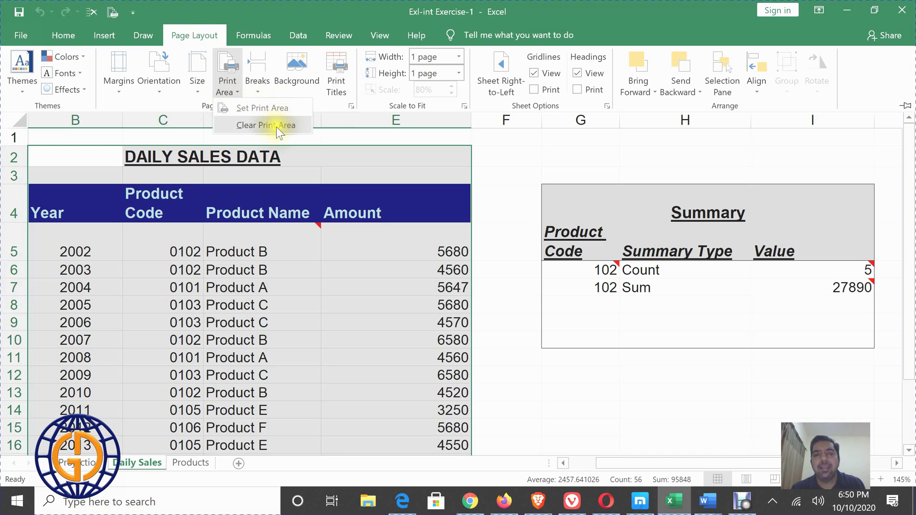
click(274, 109)
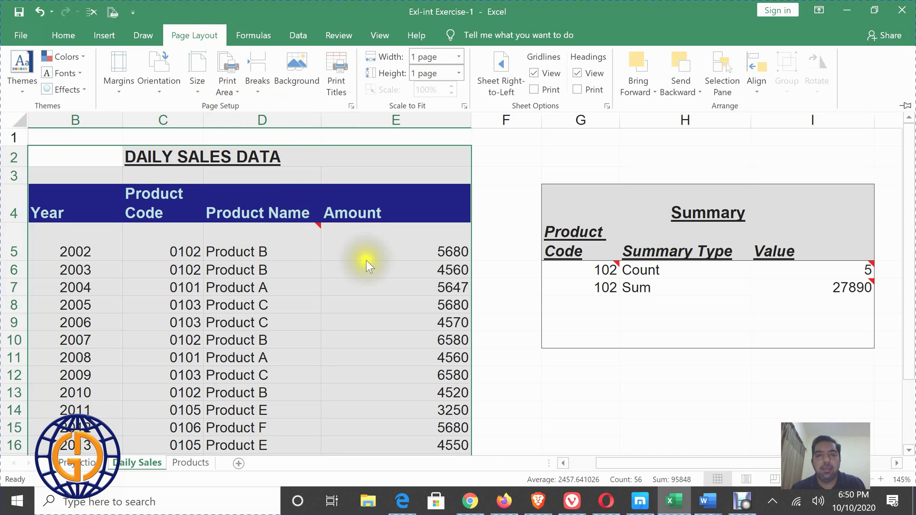
key(ctrl+F1)
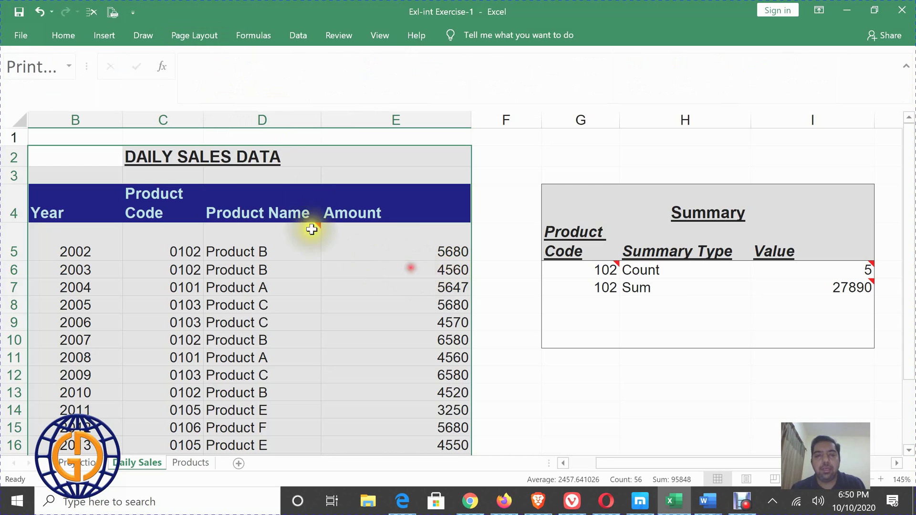
click(85, 156)
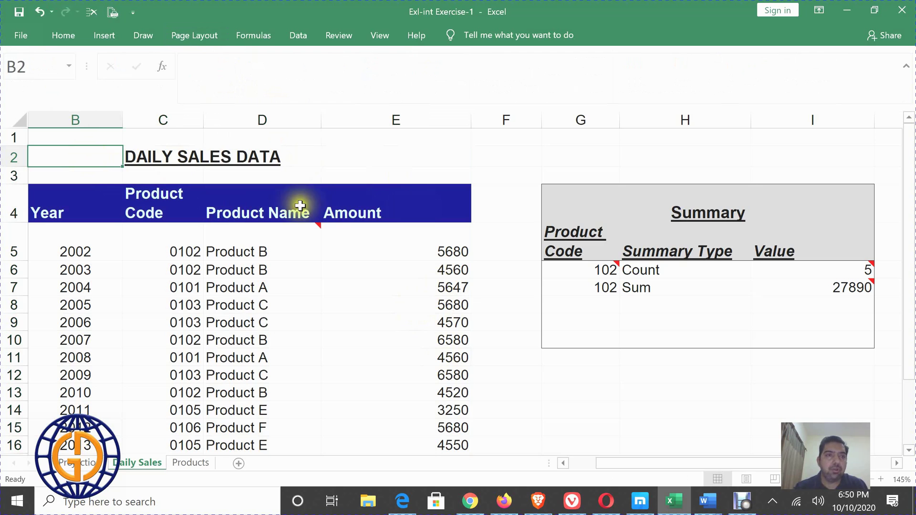
Check the Daily Sales print area in the print preview and return to the sheet's Year header.
click(16, 32)
click(47, 288)
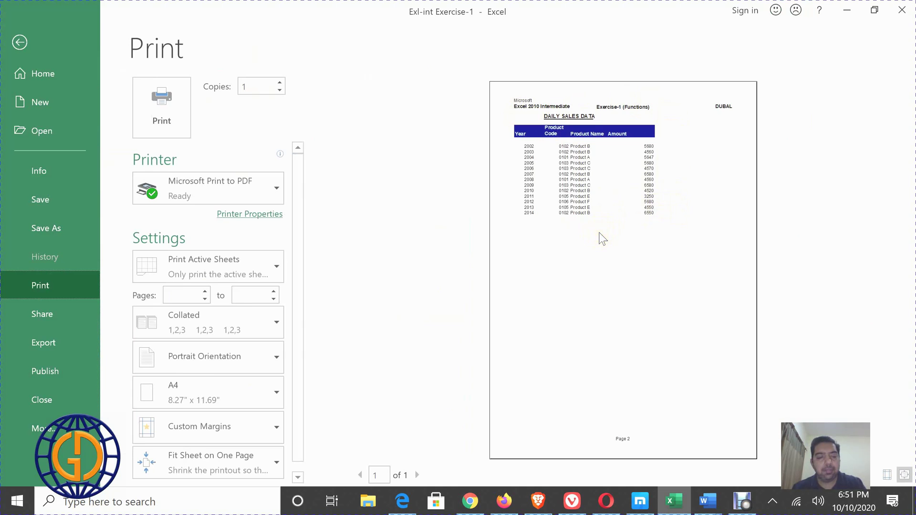
key(Escape)
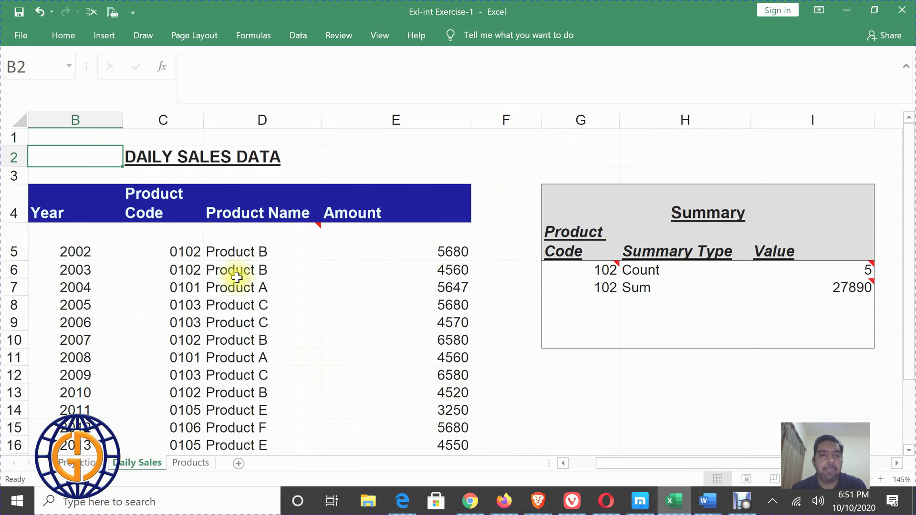
click(72, 205)
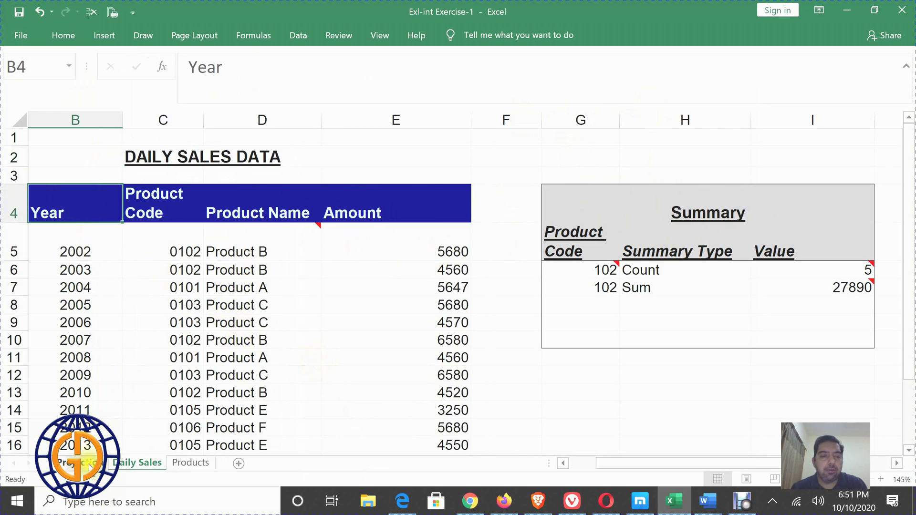
Copy the sales rows B12:E17 on the Daily Sales sheet and paste them below the table at B18 and B24.
click(196, 463)
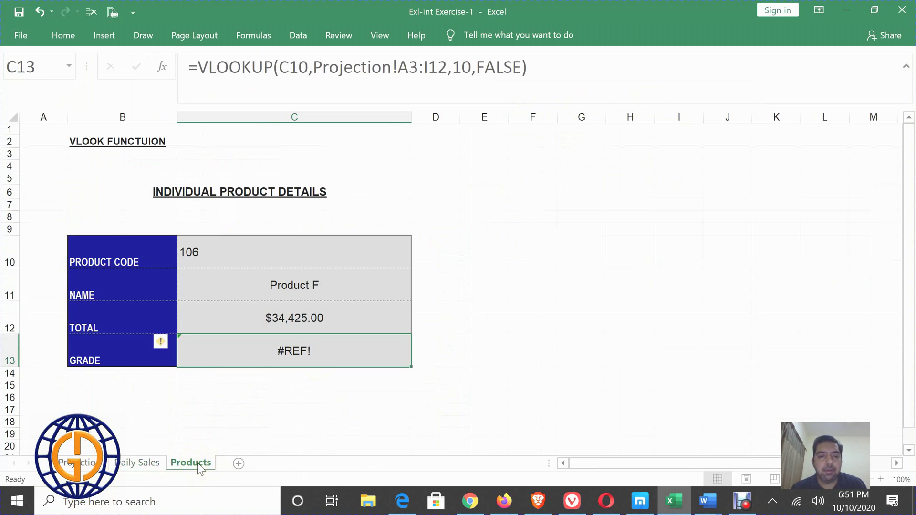
click(153, 462)
scroll(194, 299, down, 7)
scroll(184, 282, up, 4)
drag(76, 172, 395, 256)
key(ctrl+c)
click(73, 279)
key(ctrl+v)
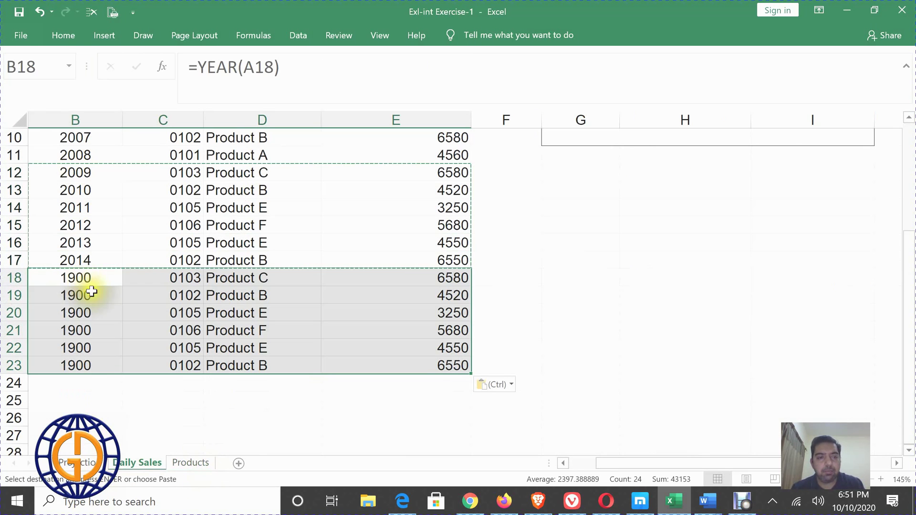
click(95, 383)
key(ctrl+v)
Paste the copied sales rows again at B30, B36 and B42, and end the copy mode.
scroll(95, 355, down, 10)
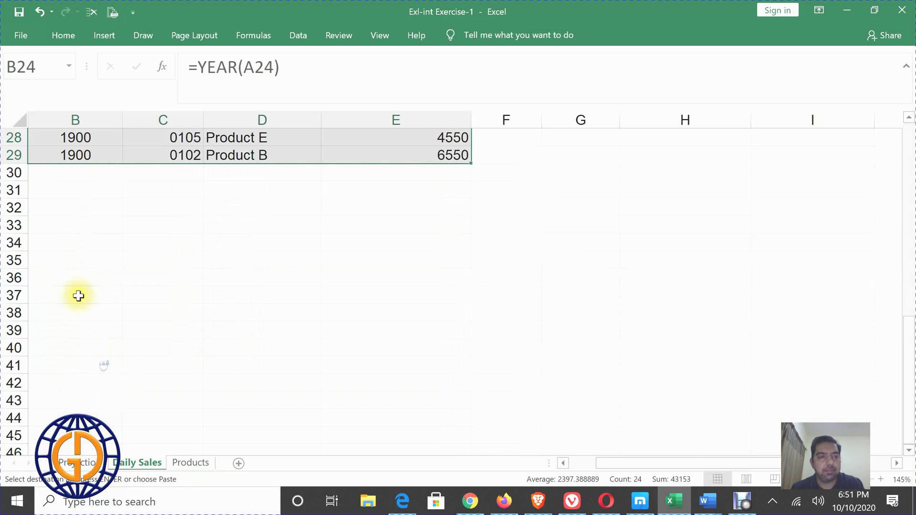
scroll(88, 205, up, 3)
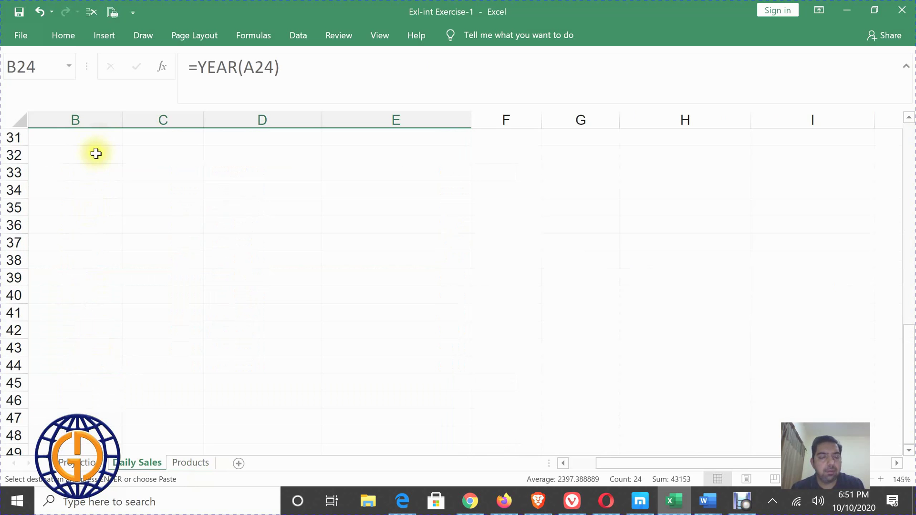
scroll(94, 152, up, 2)
click(80, 229)
key(ctrl+v)
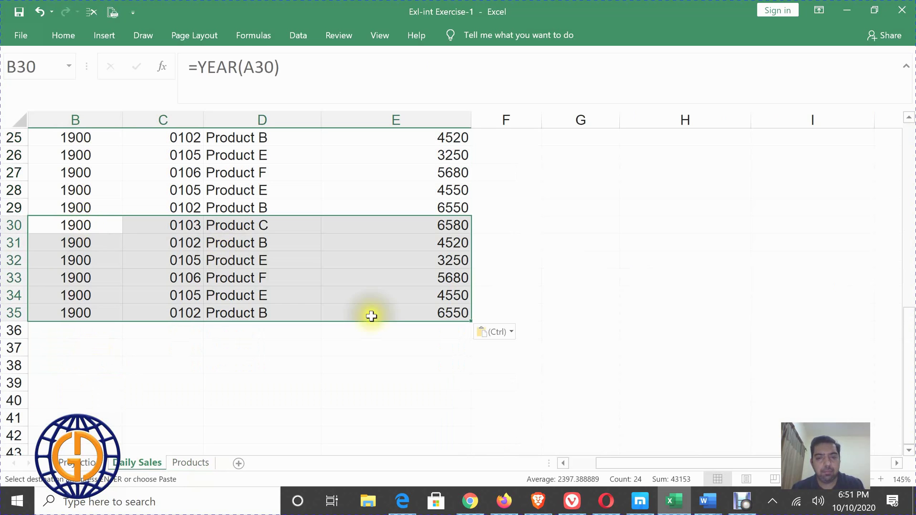
click(97, 330)
key(ctrl+v)
click(86, 435)
key(ctrl+v)
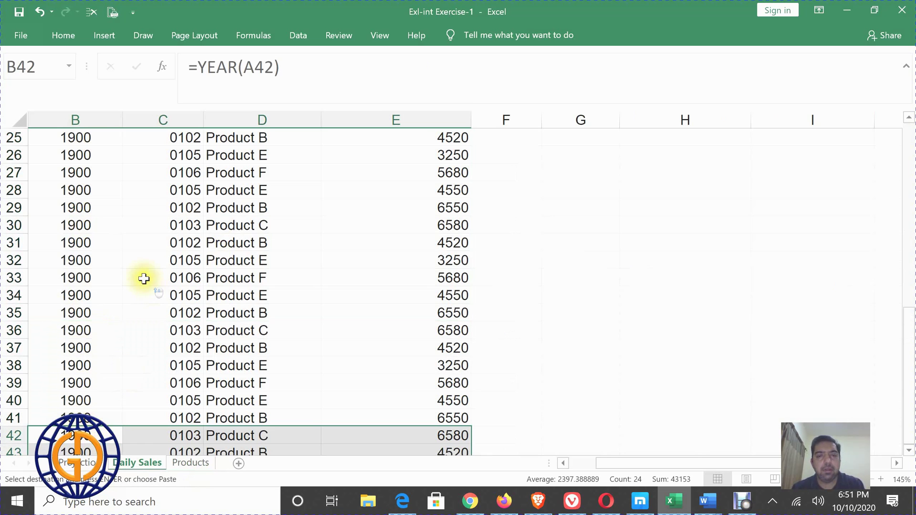
scroll(143, 276, up, 8)
click(84, 270)
key(Escape)
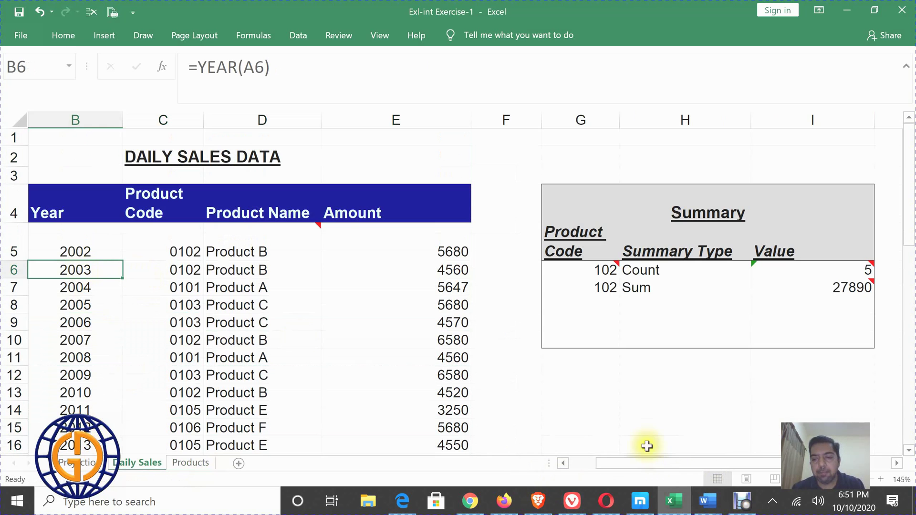
Read the page break topics in the TUTORIAL#12 Word document and return to the Daily Sales sheet in Excel.
click(707, 501)
click(686, 472)
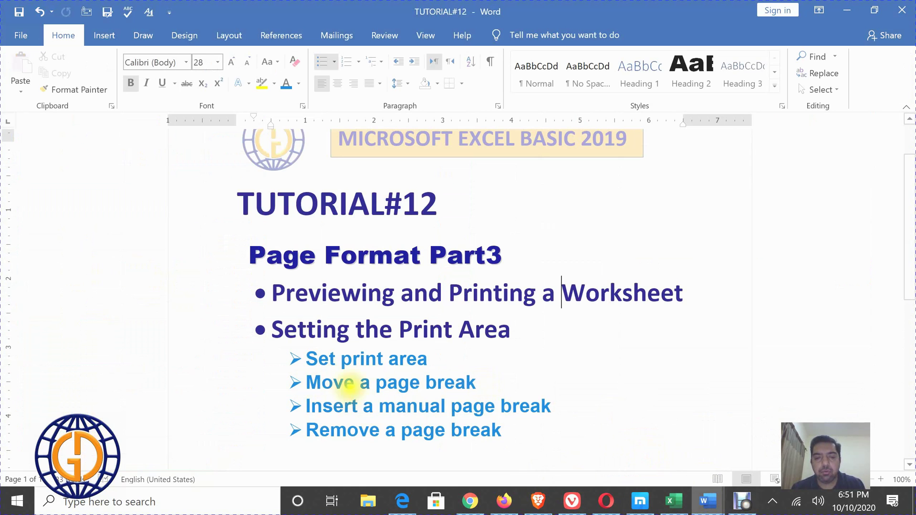
click(670, 505)
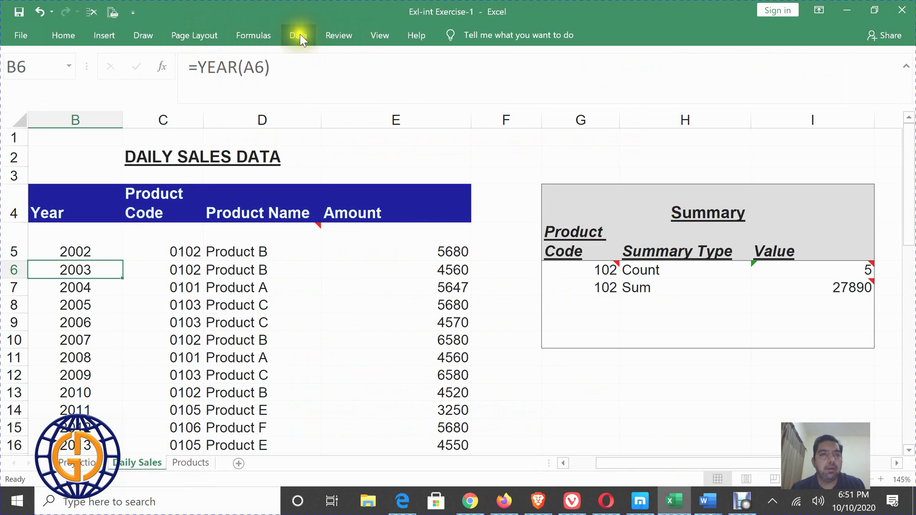
click(338, 36)
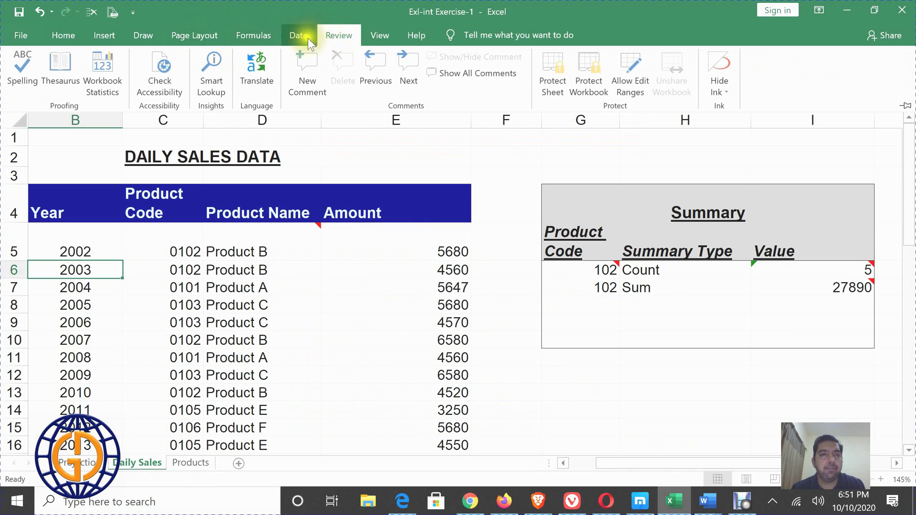
Show the Daily Sales sheet in Page Break Preview and clear its print area.
click(377, 34)
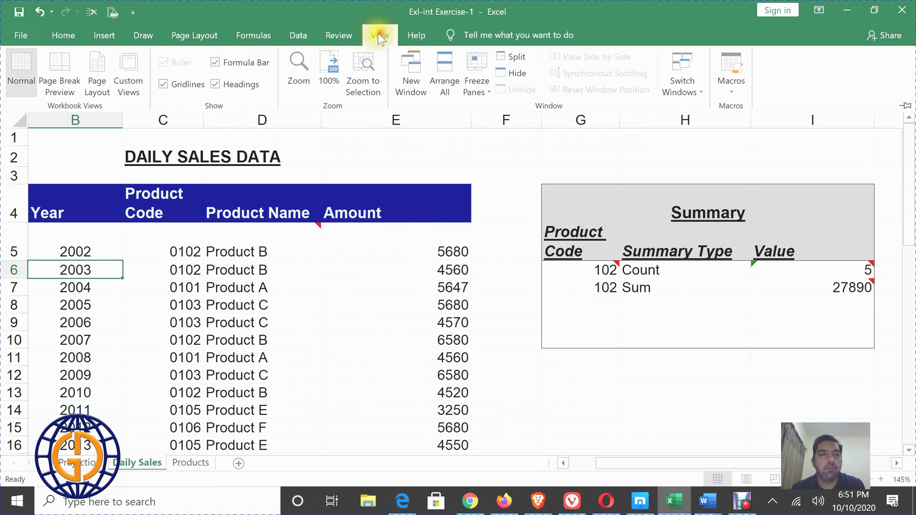
click(61, 71)
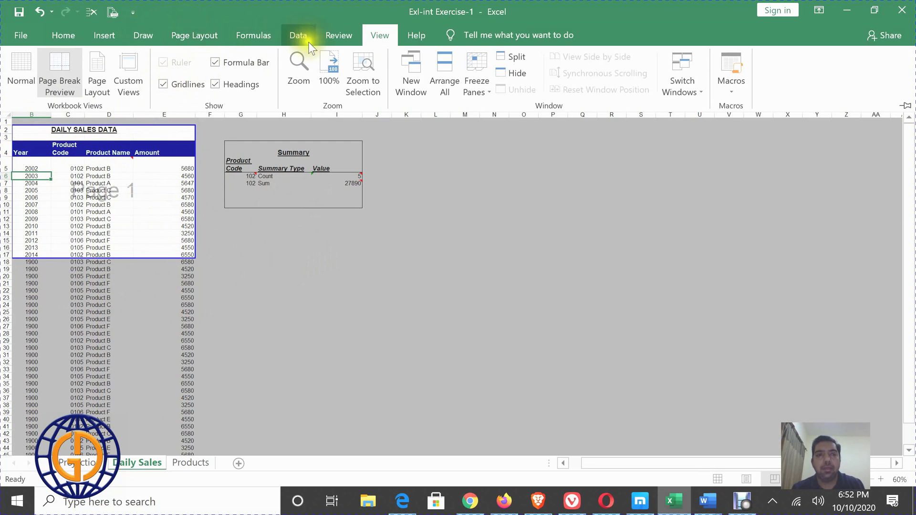
click(193, 38)
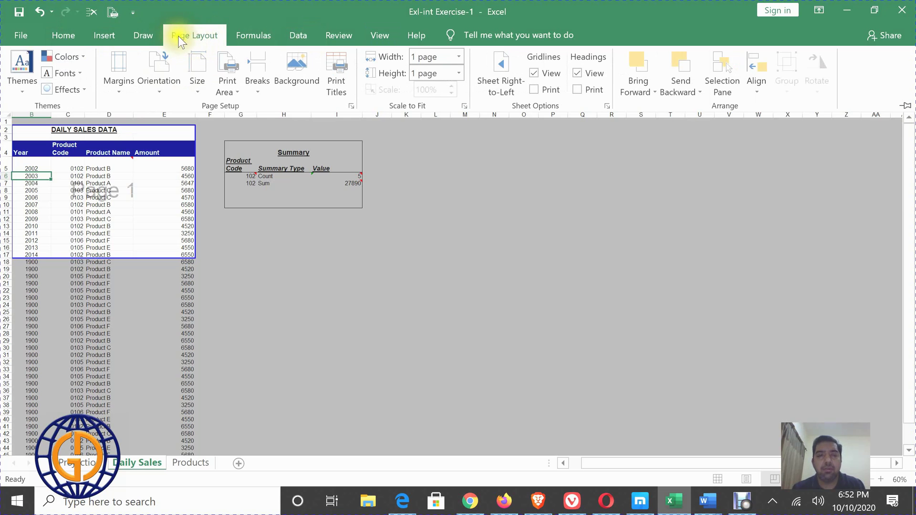
click(230, 95)
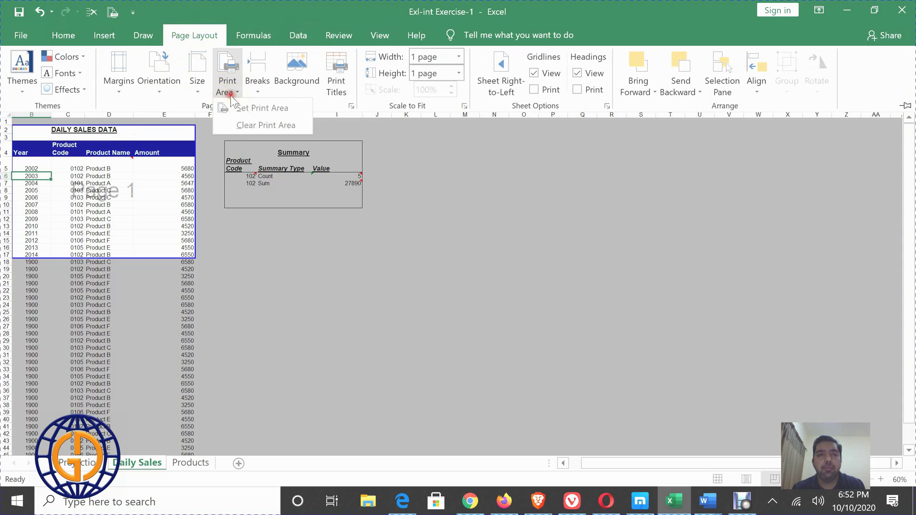
click(254, 128)
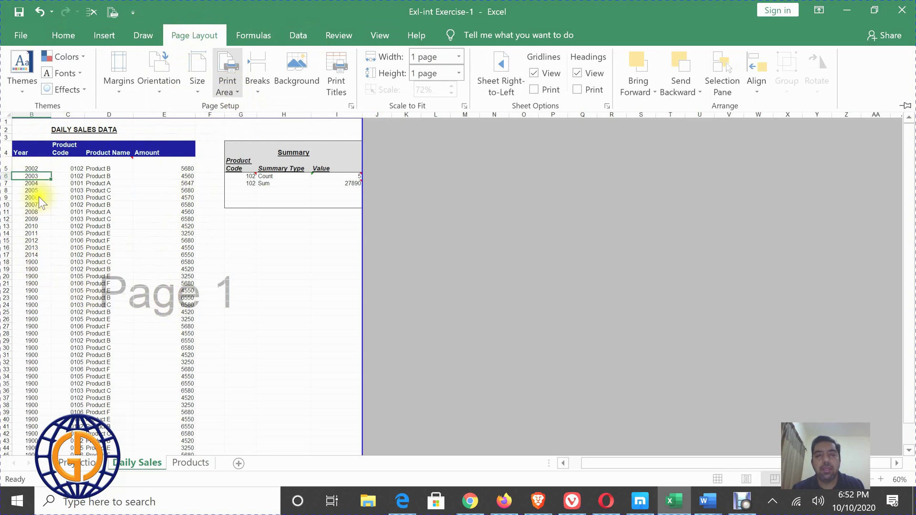
Examine the page boundary around the sales data in Page Break Preview.
scroll(247, 299, down, 4)
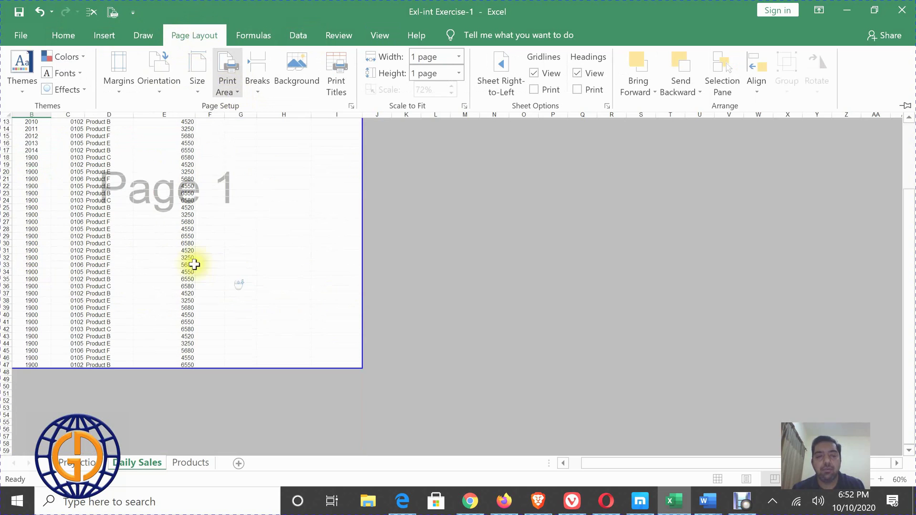
scroll(183, 267, up, 4)
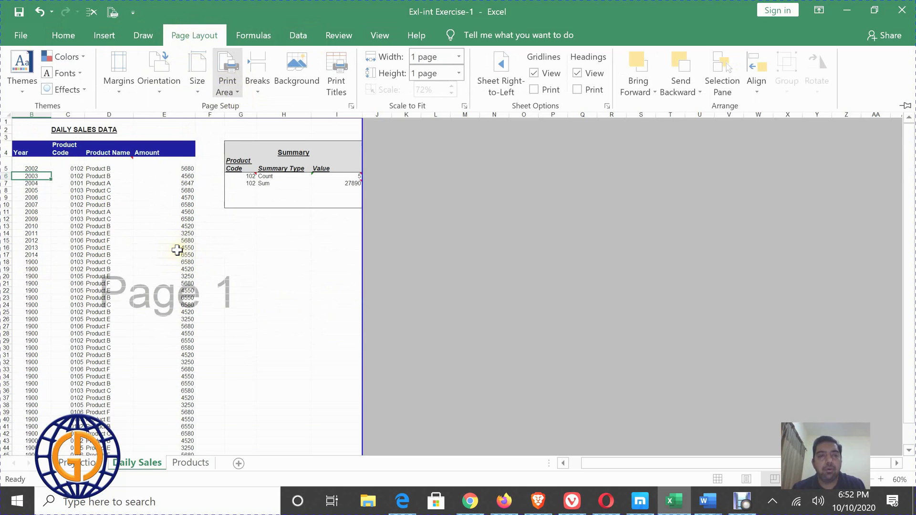
scroll(177, 250, down, 3)
mouse_move(210, 389)
mouse_down()
mouse_move(188, 184)
mouse_move(198, 391)
mouse_up()
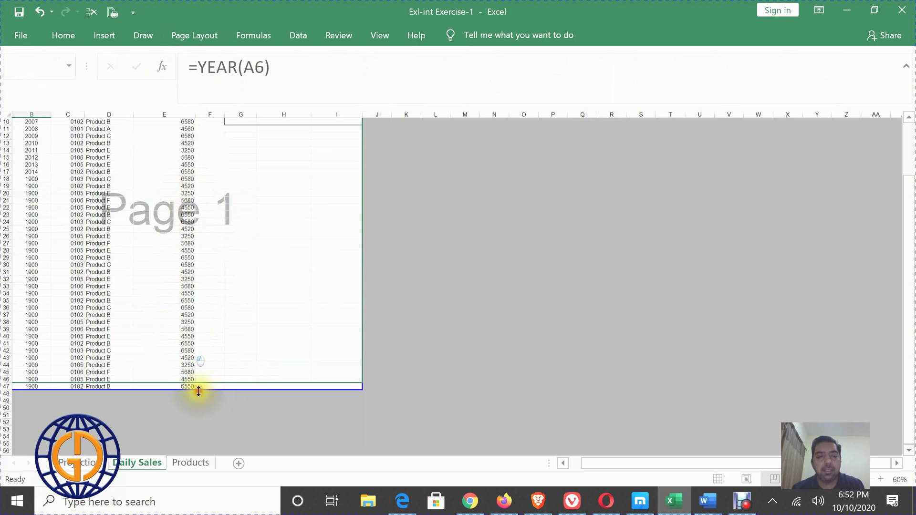
scroll(226, 287, up, 3)
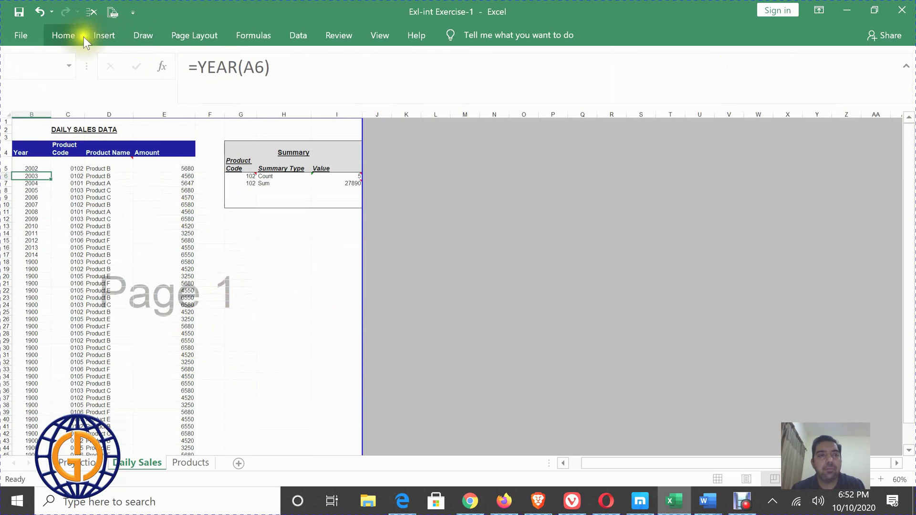
Open the print preview of the Daily Sales sheet and return to the worksheet.
click(381, 34)
click(339, 35)
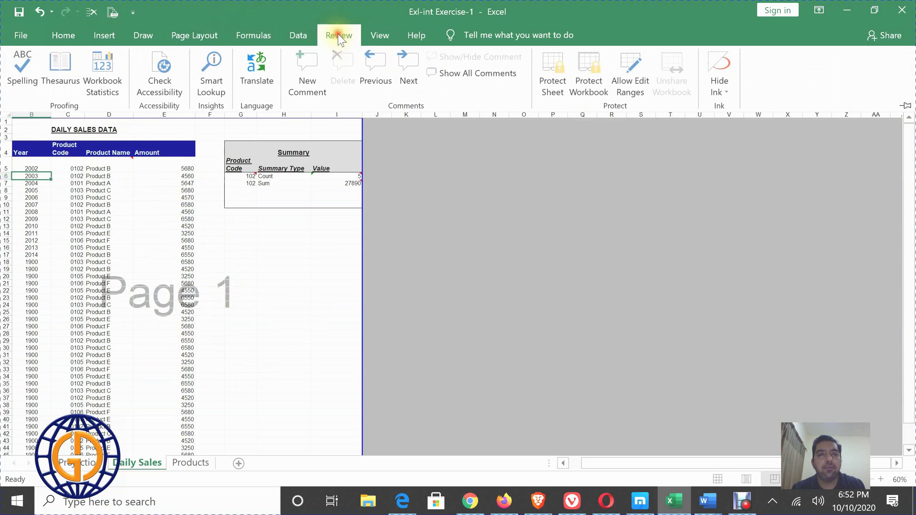
click(72, 36)
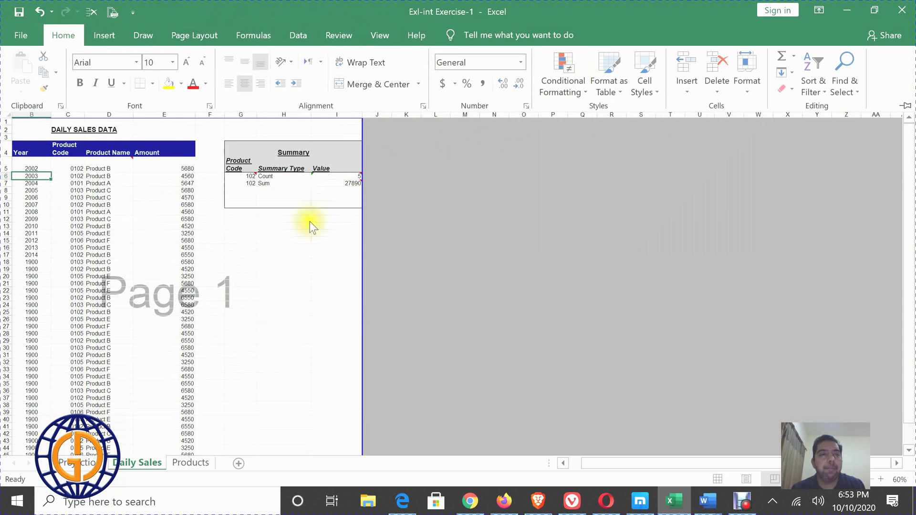
key(ctrl+F1)
key(ctrl+p)
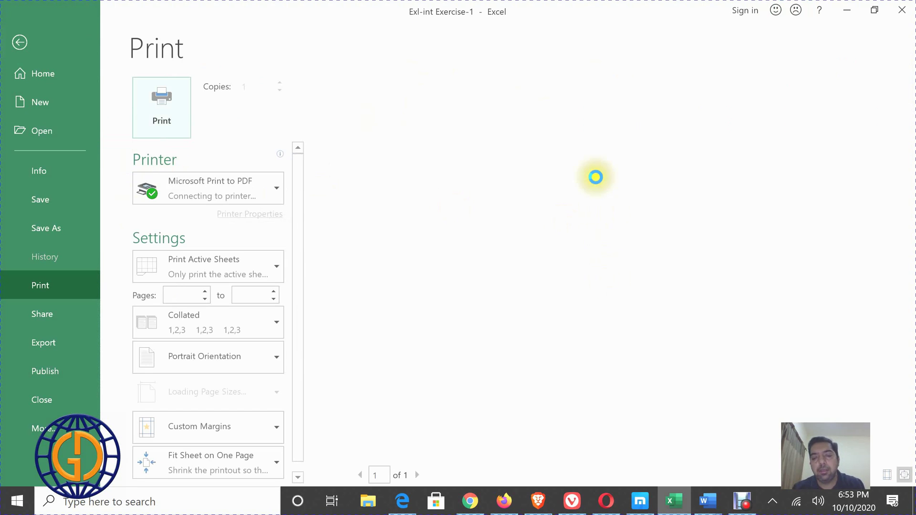
key(Escape)
Try to copy rows 33 to 43 and paste them below the sales table at B48.
scroll(139, 215, down, 7)
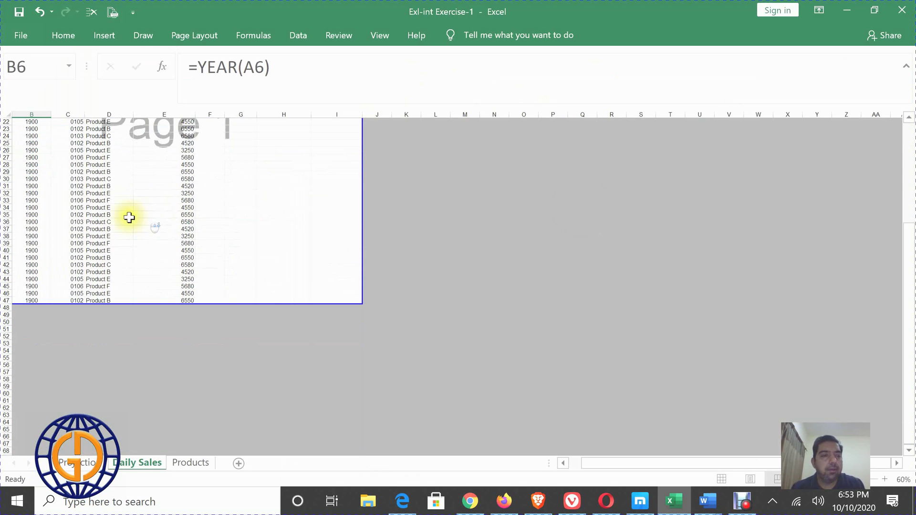
drag(5, 201, 5, 272)
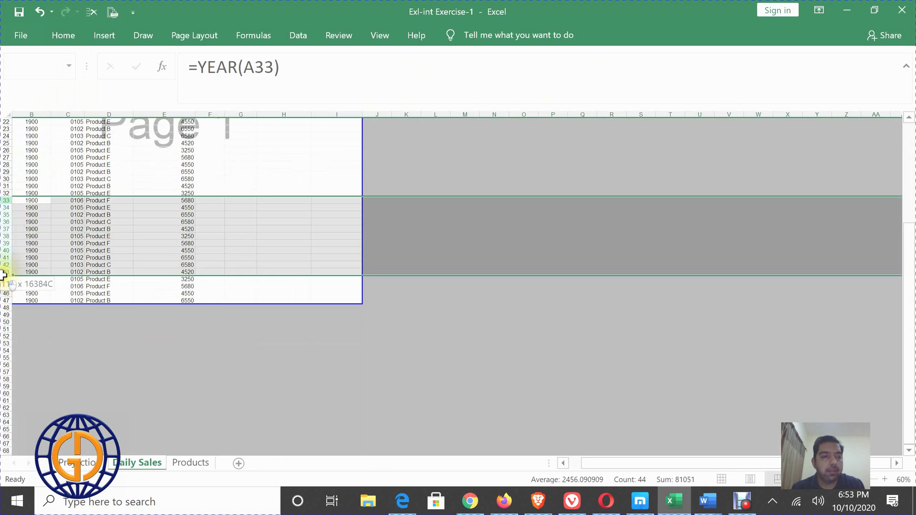
key(ctrl+c)
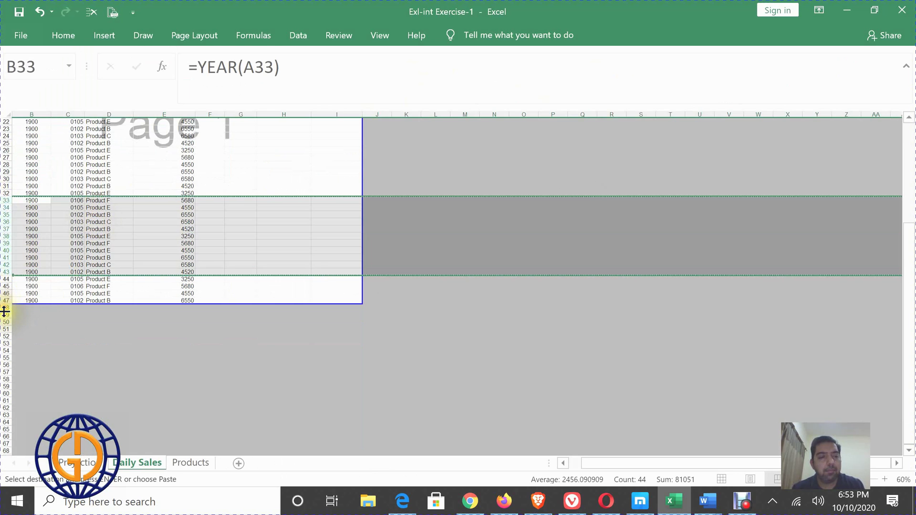
click(18, 313)
click(21, 307)
key(ctrl+v)
click(619, 224)
click(274, 242)
Compare the Daily Sales sheet in Normal view and in Page Break Preview.
scroll(202, 180, up, 7)
scroll(116, 242, down, 3)
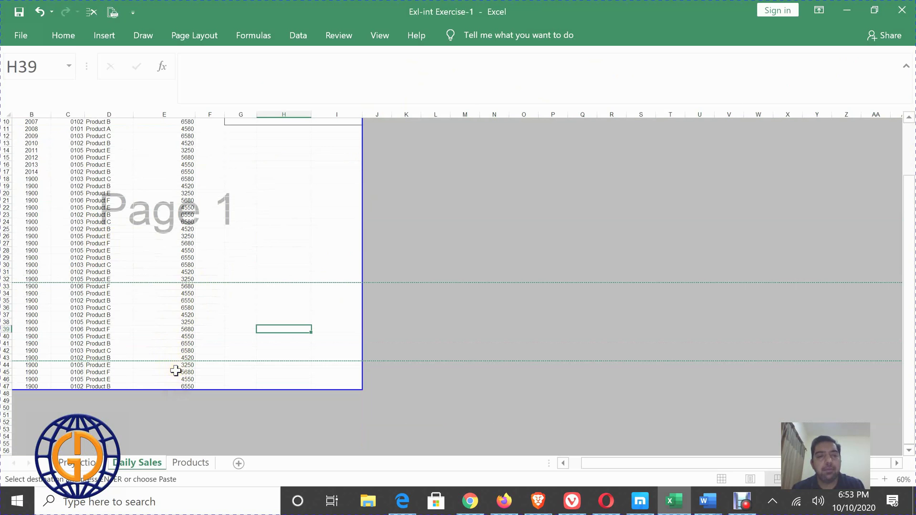
click(178, 272)
click(300, 36)
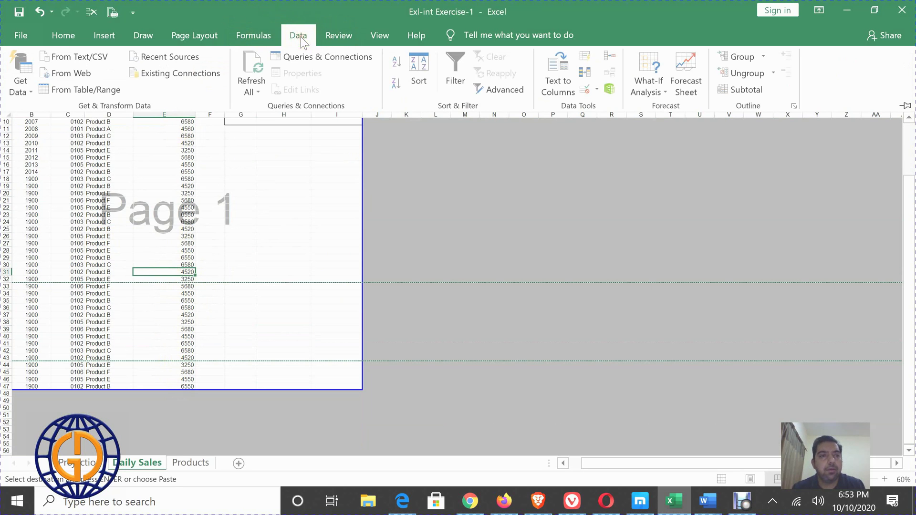
click(348, 37)
click(377, 37)
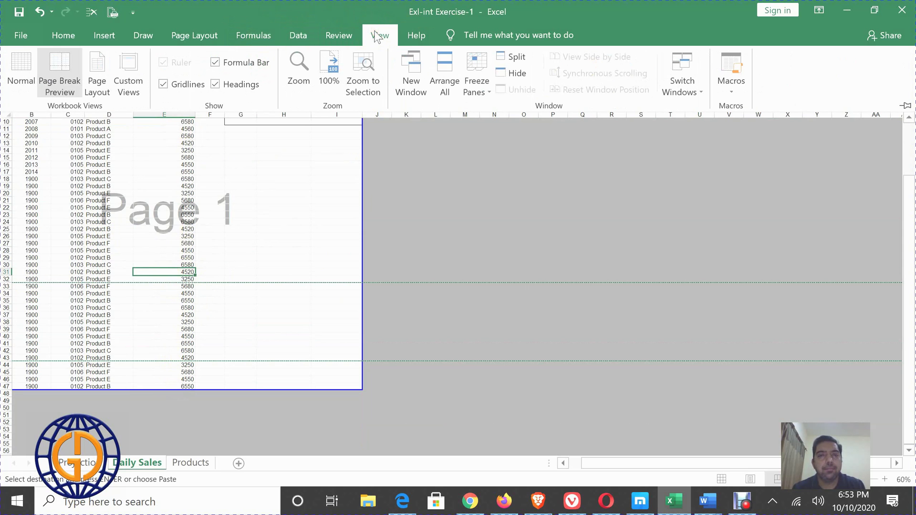
click(16, 76)
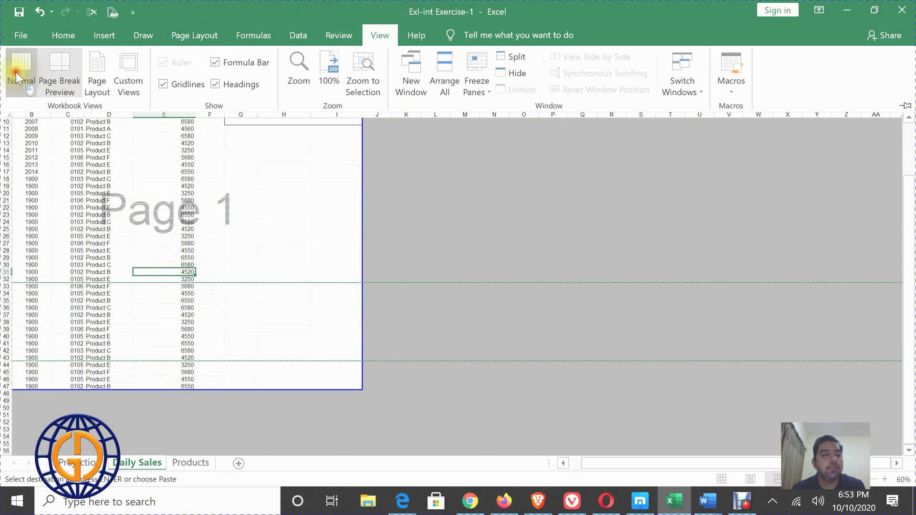
scroll(362, 129, up, 5)
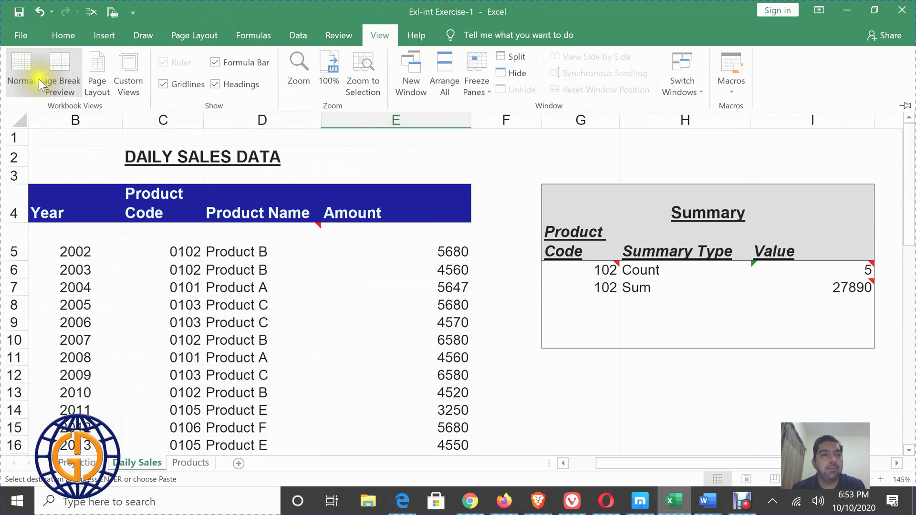
click(56, 75)
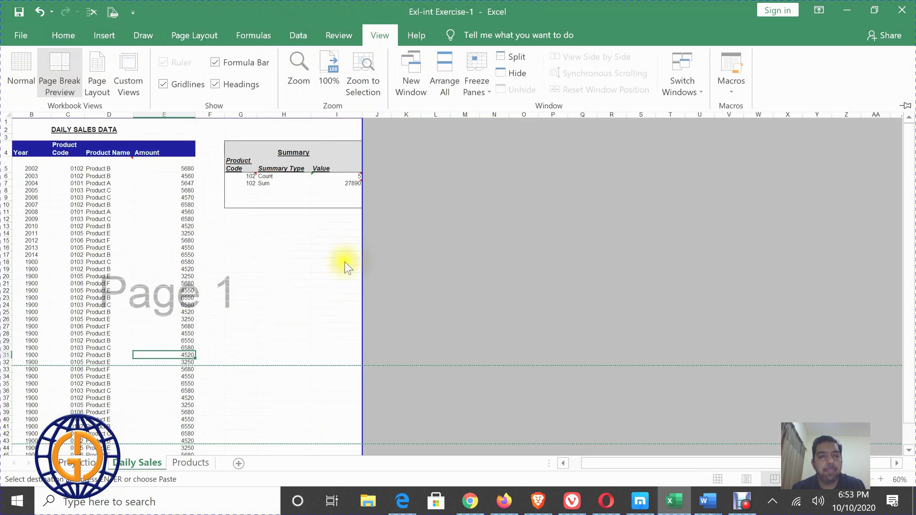
Move the lower page boundary of Page 1 up so that the page ends after row 32.
key(ctrl+F1)
click(126, 232)
scroll(190, 234, down, 7)
scroll(215, 254, up, 1)
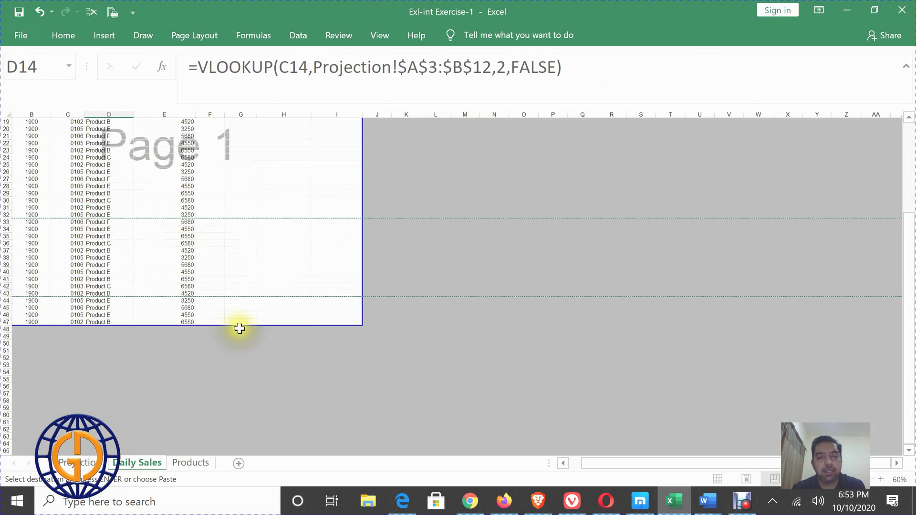
drag(240, 327, 231, 217)
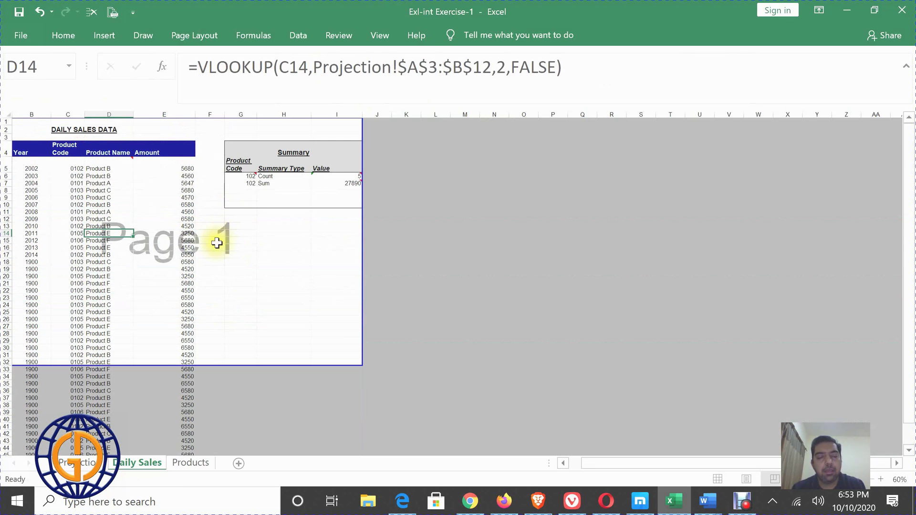
Extend the lower page boundary down to row 47 so that Page 1 covers all the sales rows.
scroll(233, 229, down, 3)
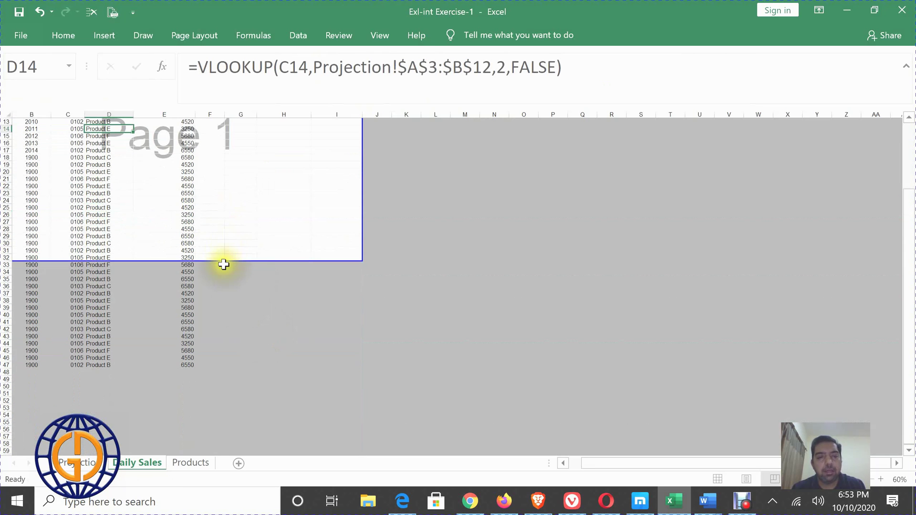
drag(224, 262, 200, 369)
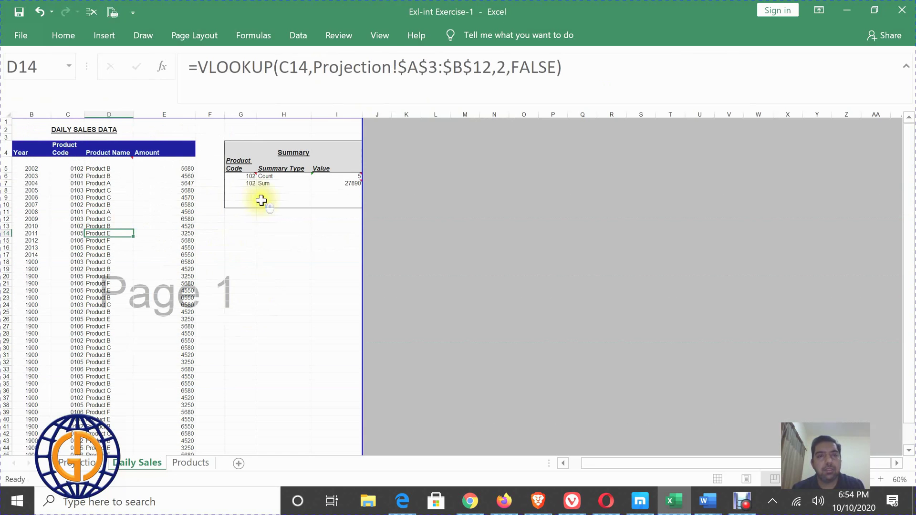
click(233, 297)
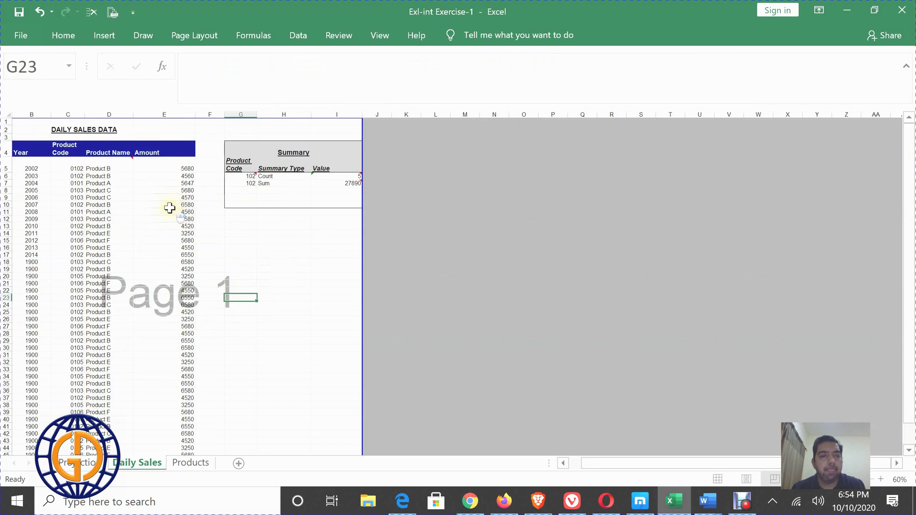
Switch the Daily Sales sheet to Normal view and go to the end of the sales table.
scroll(169, 207, down, 5)
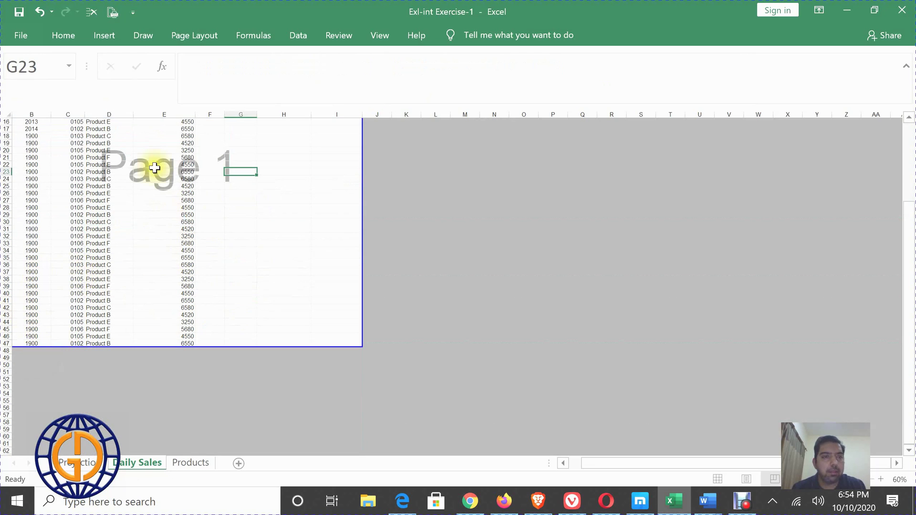
click(380, 34)
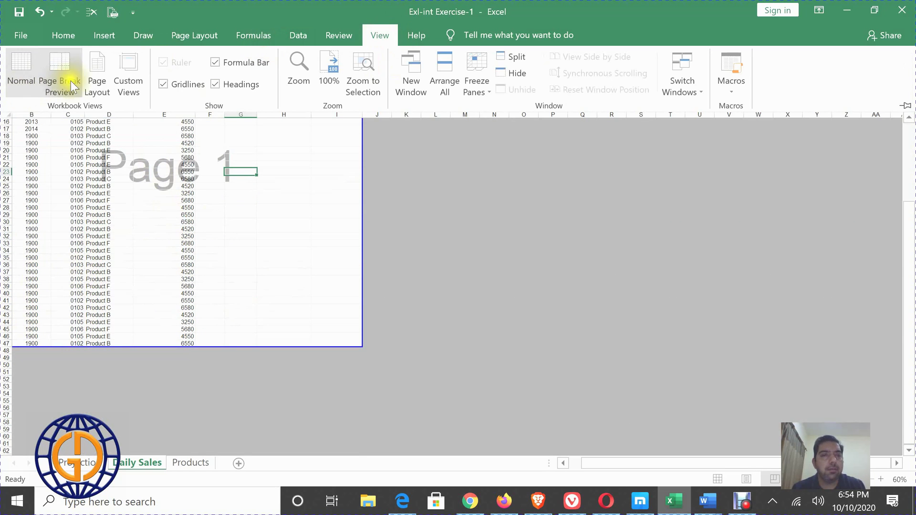
scroll(166, 249, down, 11)
ctrl+scroll(95, 222, up, 3)
scroll(95, 222, up, 3)
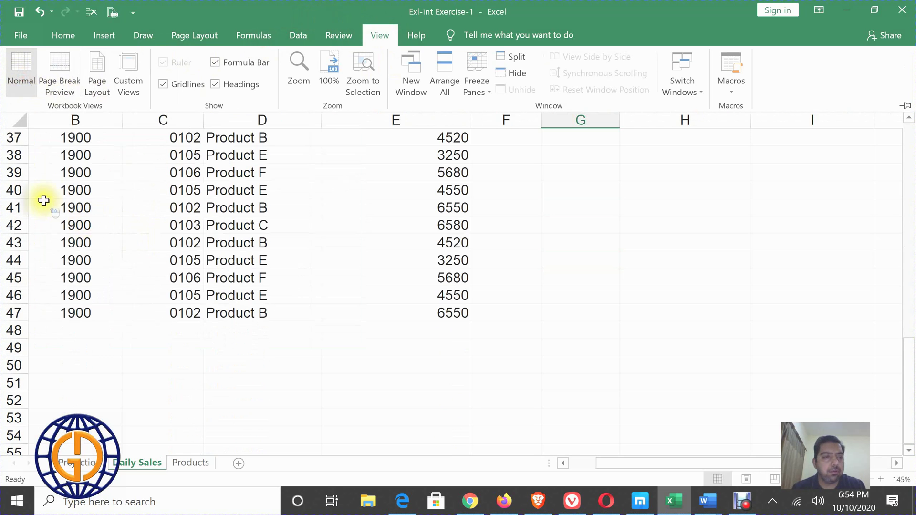
Try to copy rows 38 to 47 and paste them below the table at B48.
drag(10, 155, 14, 313)
key(ctrl+c)
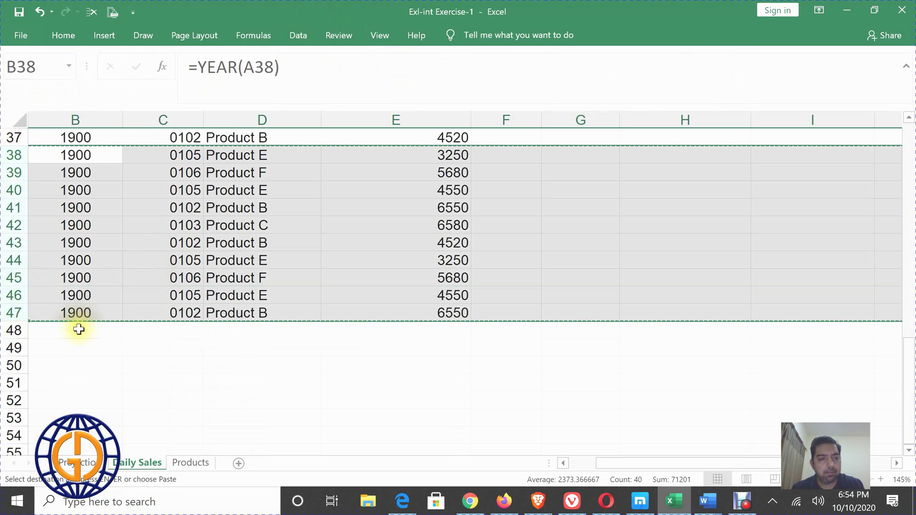
click(77, 329)
key(ctrl+v)
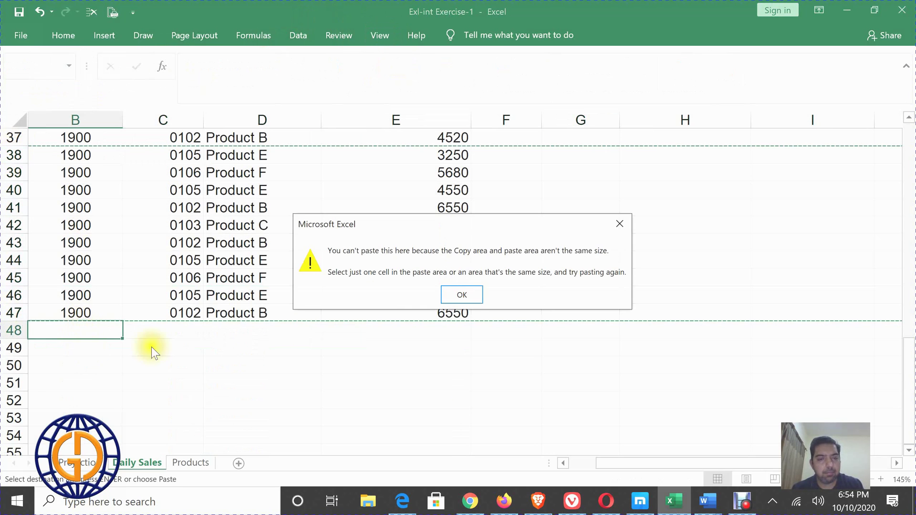
click(461, 295)
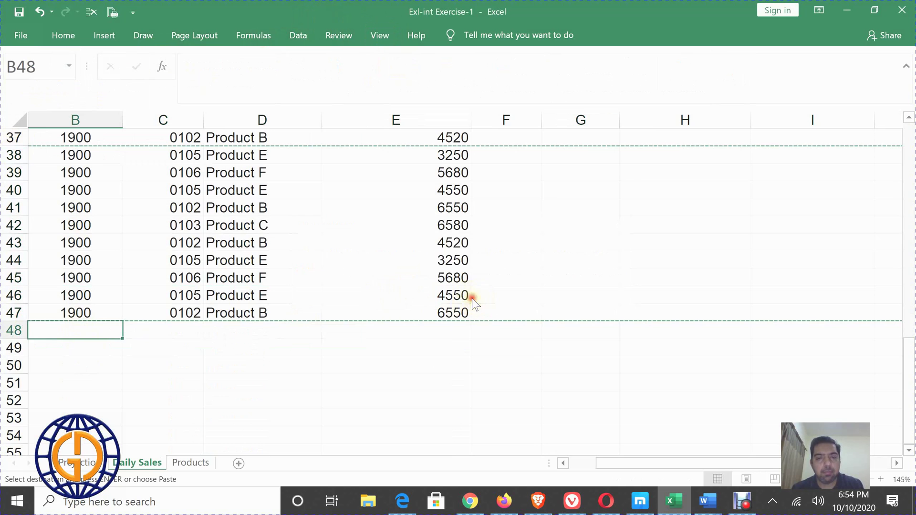
click(271, 278)
Copy the sales rows B13:E22 and paste them below the table at B48.
scroll(65, 179, up, 8)
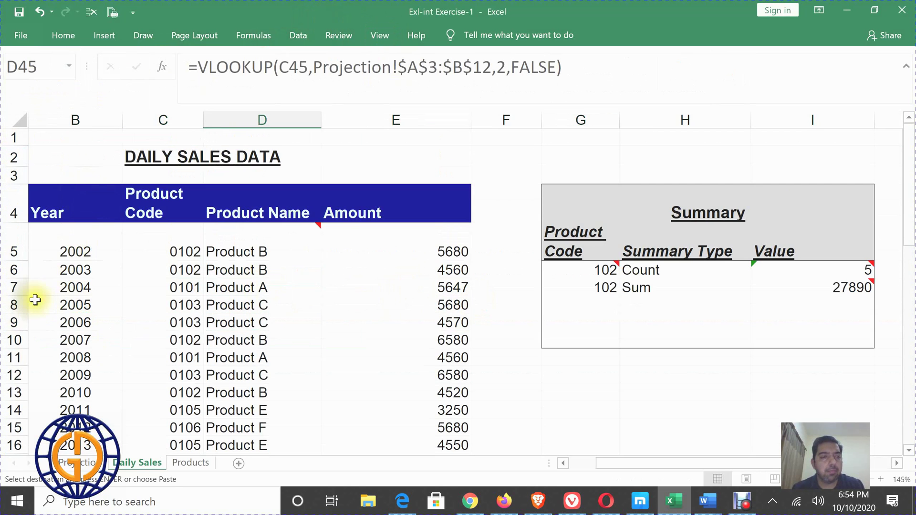
scroll(71, 368, down, 3)
drag(67, 189, 394, 341)
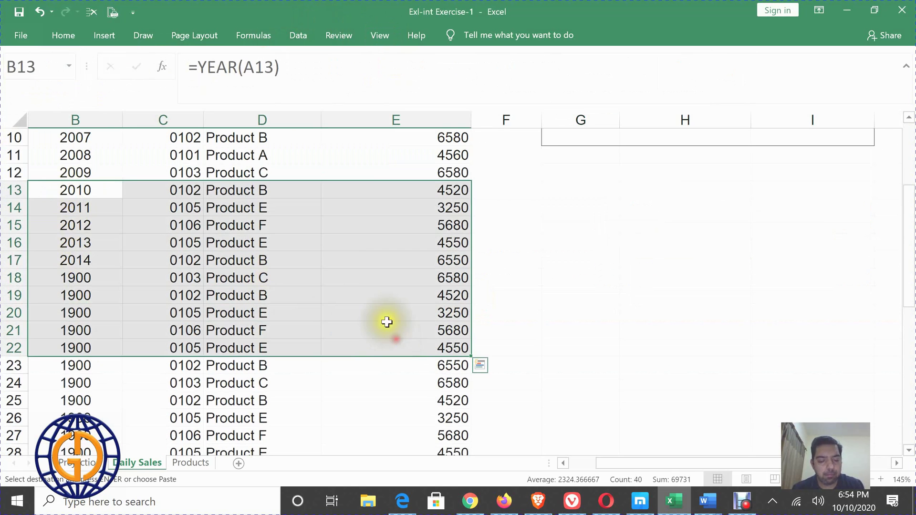
key(ctrl+v)
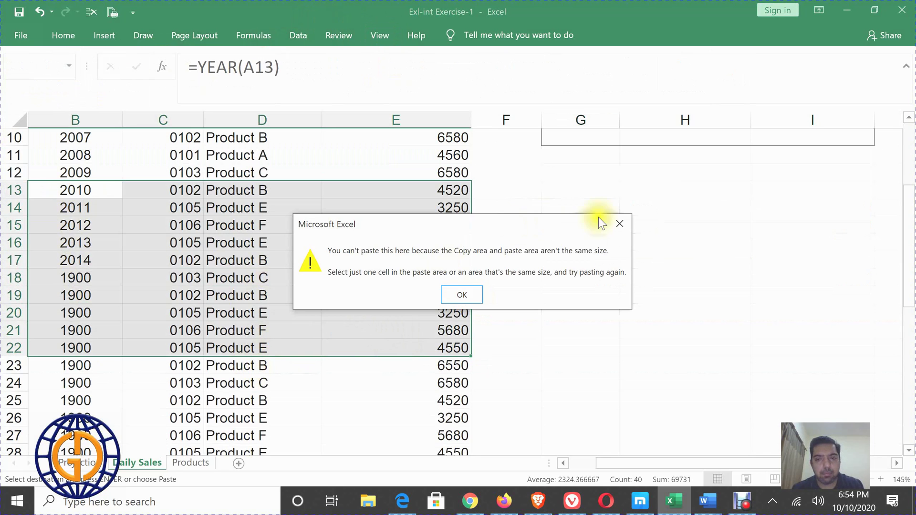
click(619, 224)
scroll(143, 294, down, 12)
scroll(90, 193, down, 1)
scroll(90, 200, up, 3)
click(88, 277)
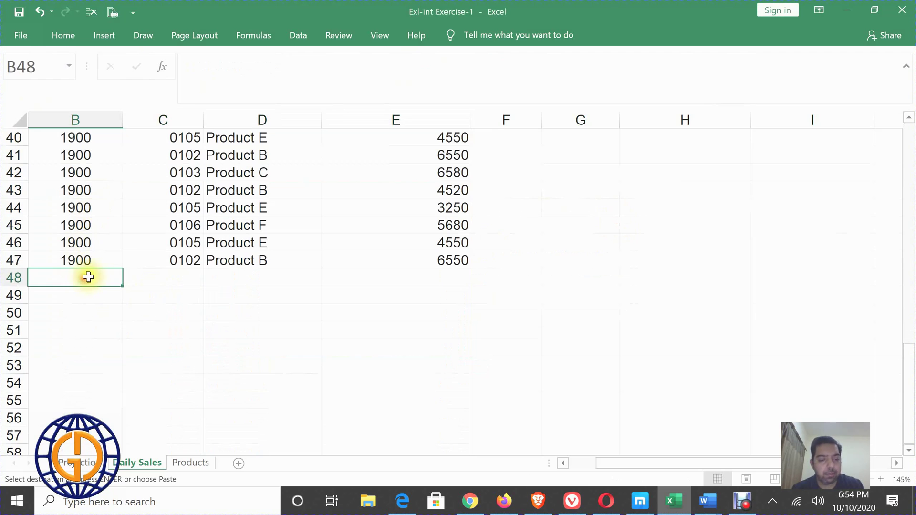
key(ctrl+v)
Paste the copied sales rows two more times below the table, at B58 and B68.
scroll(109, 310, down, 6)
scroll(92, 243, up, 2)
click(92, 241)
key(ctrl+v)
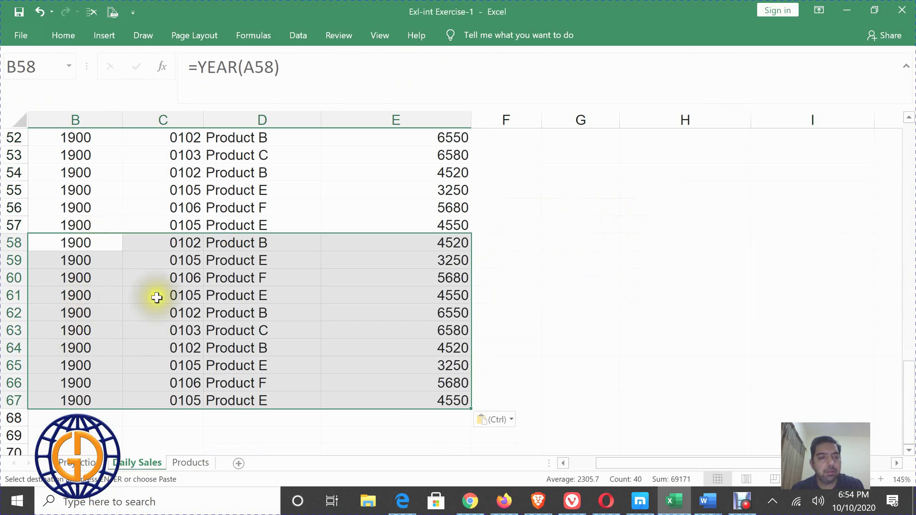
scroll(156, 298, down, 3)
click(92, 266)
key(ctrl+v)
Lengthen the table further by pasting the copied rows at B78 and B88.
scroll(127, 291, down, 1)
scroll(127, 286, down, 4)
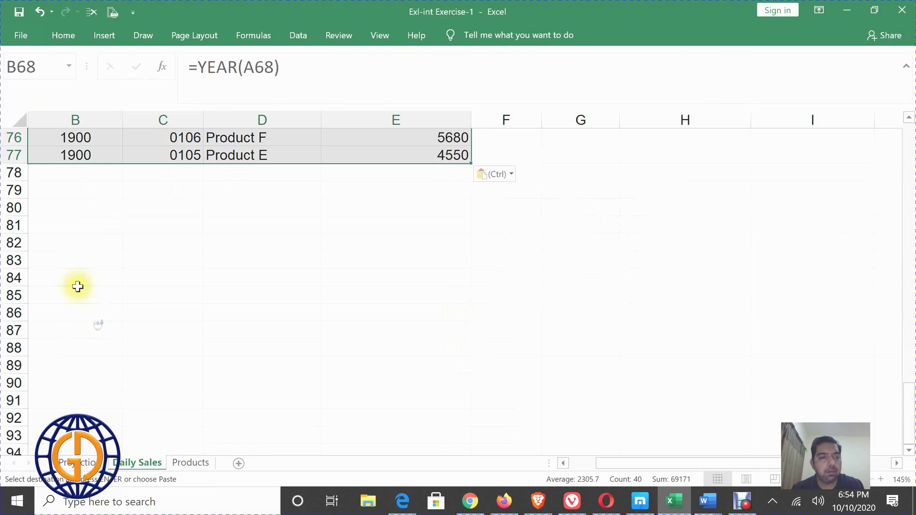
click(84, 175)
key(ctrl+v)
scroll(90, 267, down, 3)
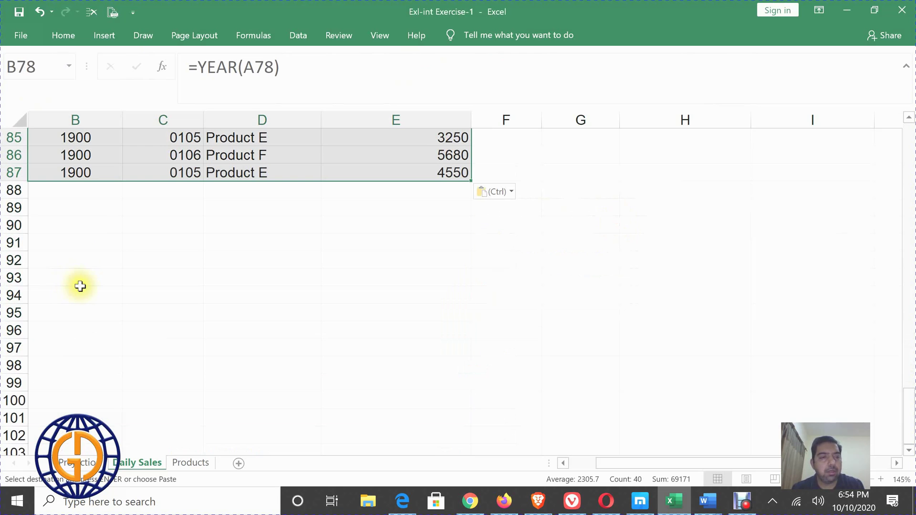
click(94, 189)
key(ctrl+v)
Add two more blocks of the copied sales rows, pasting at B98 and B108.
scroll(124, 280, down, 1)
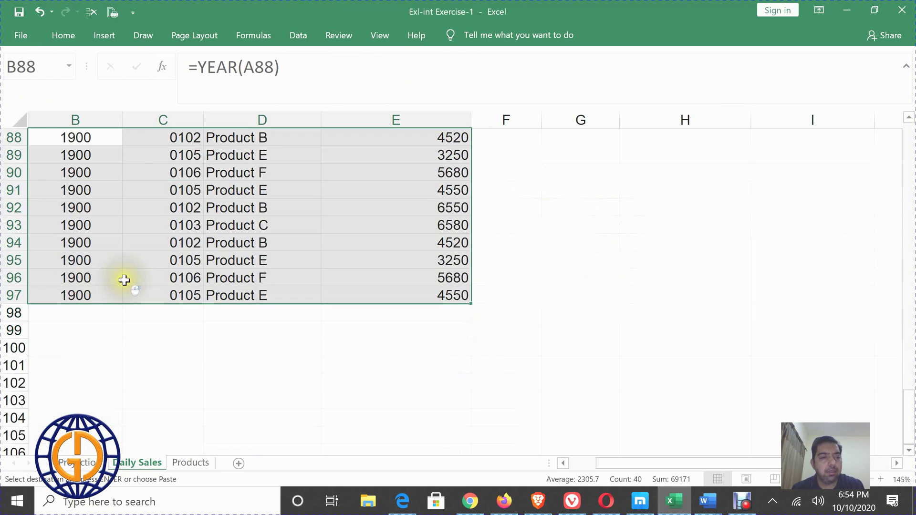
scroll(85, 200, down, 3)
scroll(78, 218, up, 1)
click(81, 210)
key(ctrl+v)
scroll(91, 268, down, 2)
click(76, 276)
key(ctrl+v)
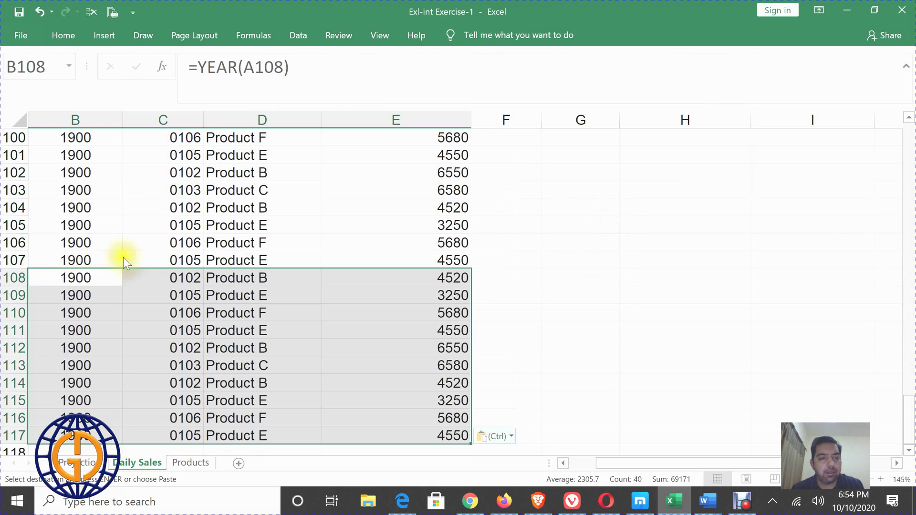
Paste the copied rows at B118 and at B128 to continue the sales table.
key(ctrl)
scroll(112, 266, down, 4)
click(76, 245)
key(ctrl+v)
scroll(129, 257, down, 3)
scroll(132, 255, down, 1)
click(88, 208)
key(ctrl+v)
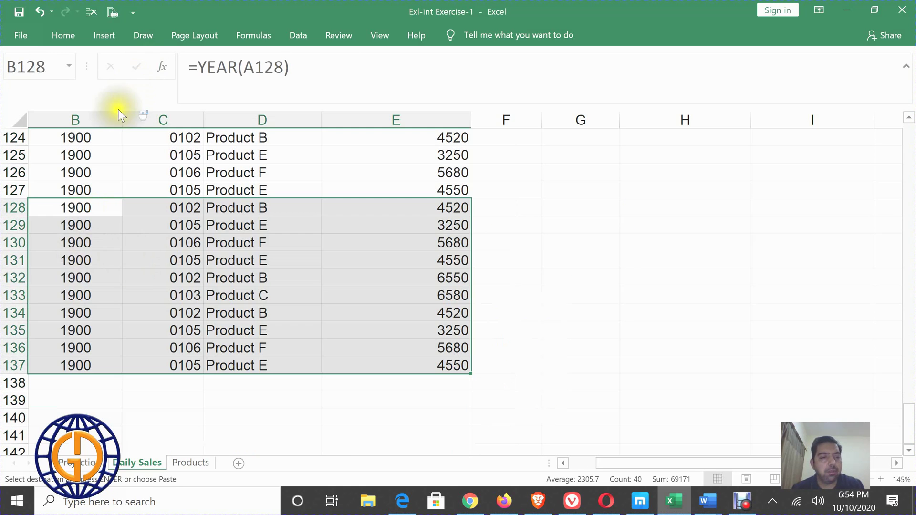
Paste a last block of the copied sales rows at B138.
scroll(82, 194, down, 3)
click(92, 228)
key(ctrl+v)
Select cell C5, display the Daily Sales sheet in Page Break Preview and look through its pages down to the end.
scroll(176, 204, up, 20)
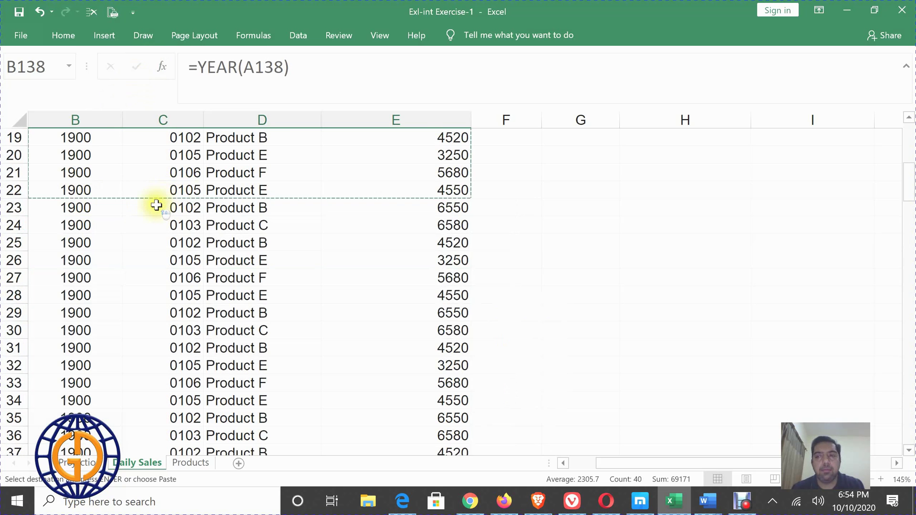
scroll(154, 205, up, 6)
click(125, 258)
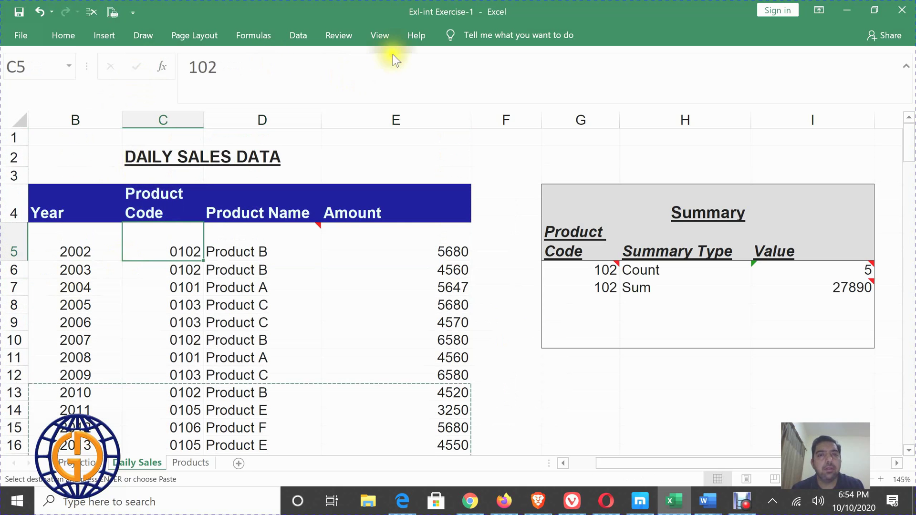
click(382, 35)
click(63, 78)
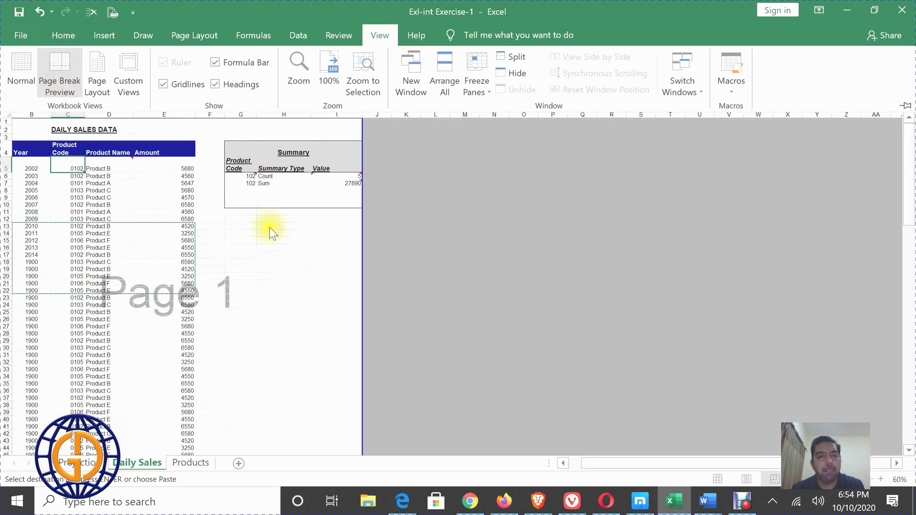
scroll(267, 229, down, 10)
scroll(267, 228, down, 16)
scroll(267, 229, down, 5)
scroll(267, 228, up, 5)
scroll(267, 229, up, 20)
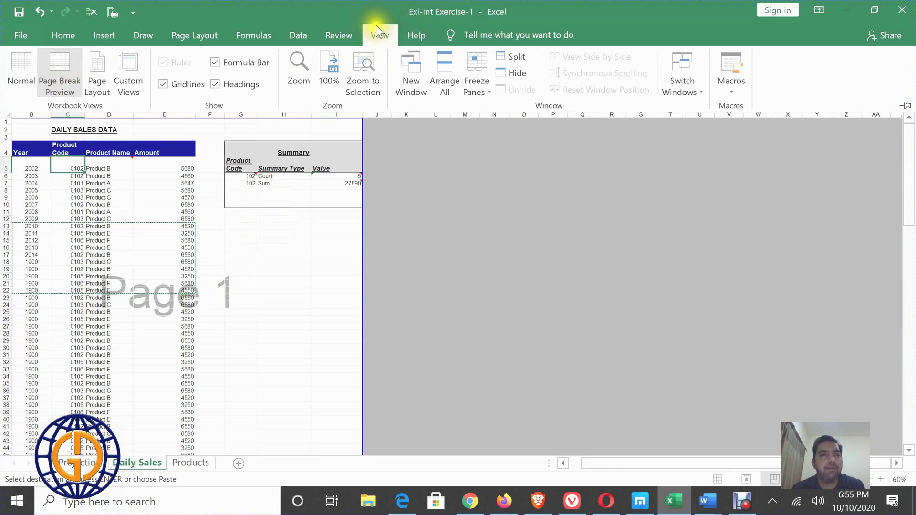
Clear the print area of the Daily Sales sheet.
click(195, 31)
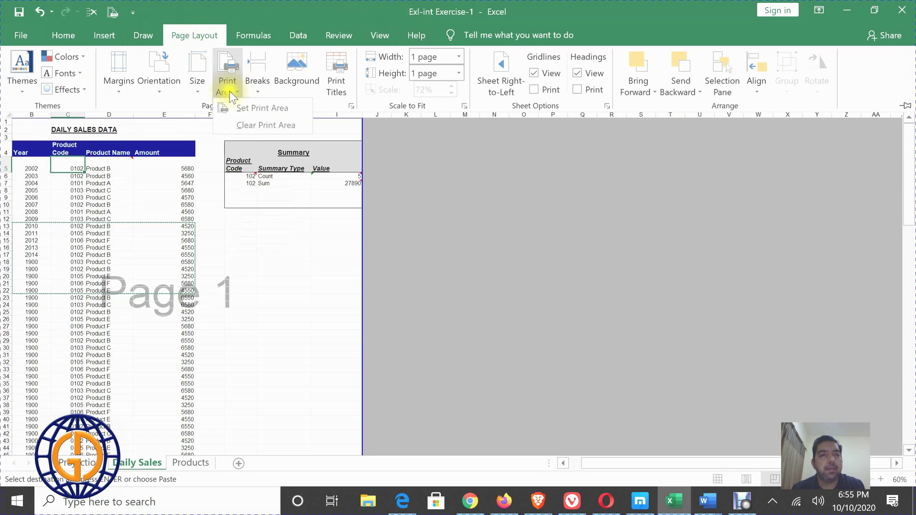
click(276, 125)
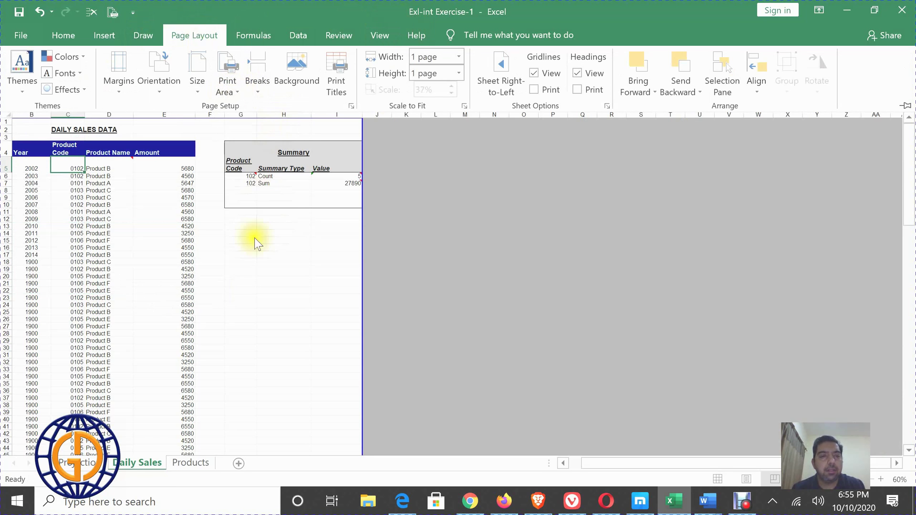
Examine how far Page 1 reaches down the lengthened sales table and compare it with the scale-to-fit settings.
scroll(229, 212, down, 14)
scroll(233, 213, down, 18)
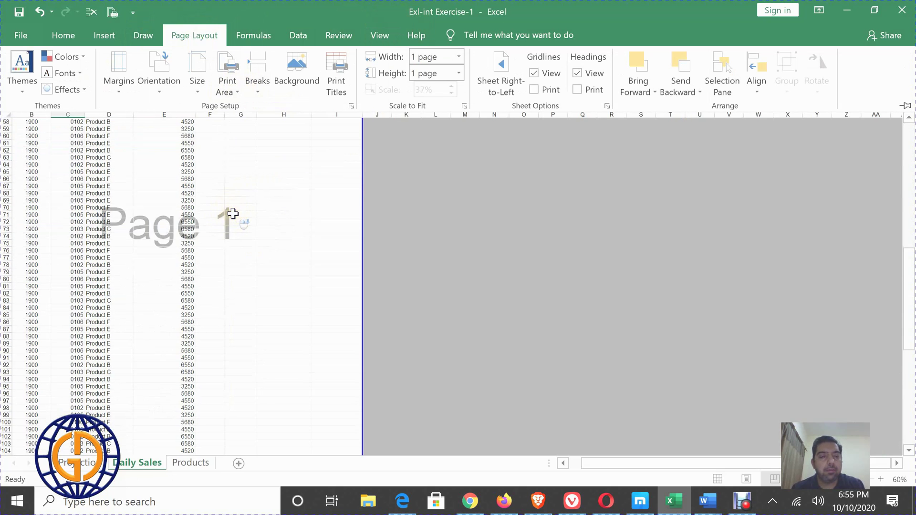
scroll(237, 237, down, 5)
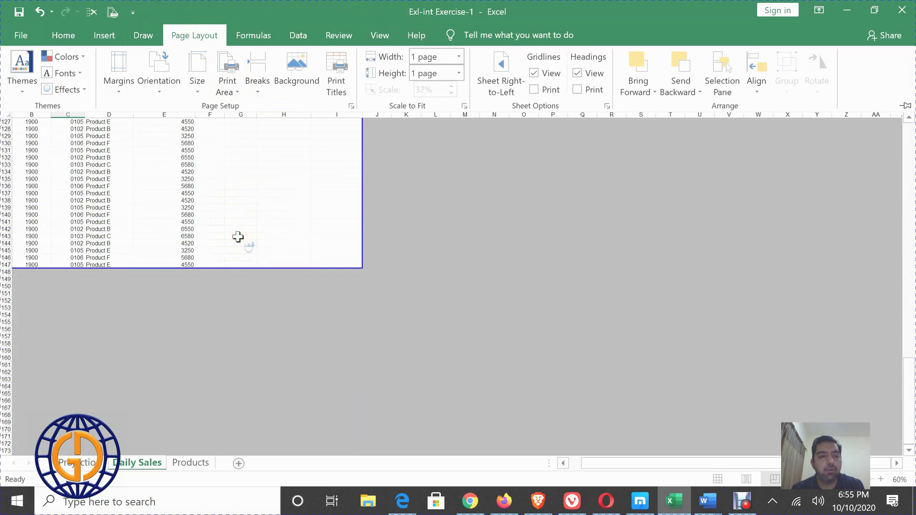
scroll(241, 236, up, 16)
scroll(243, 234, up, 20)
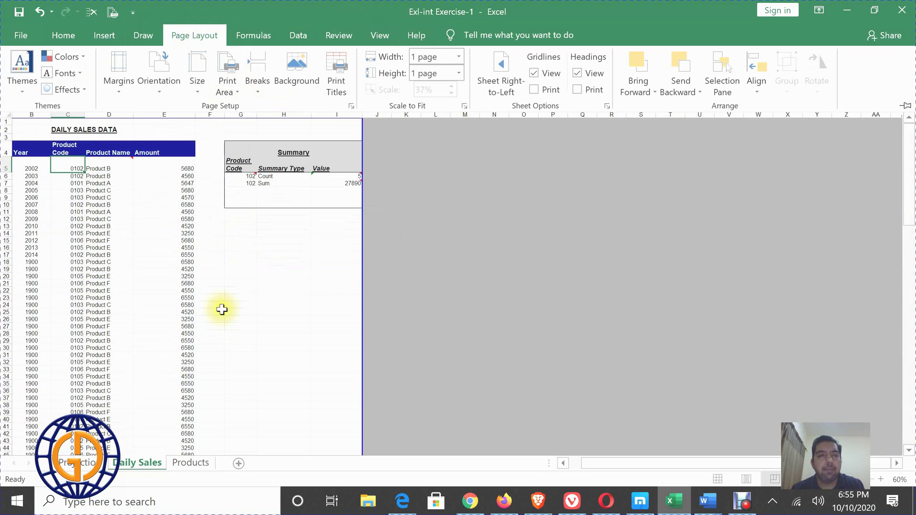
scroll(186, 266, down, 1)
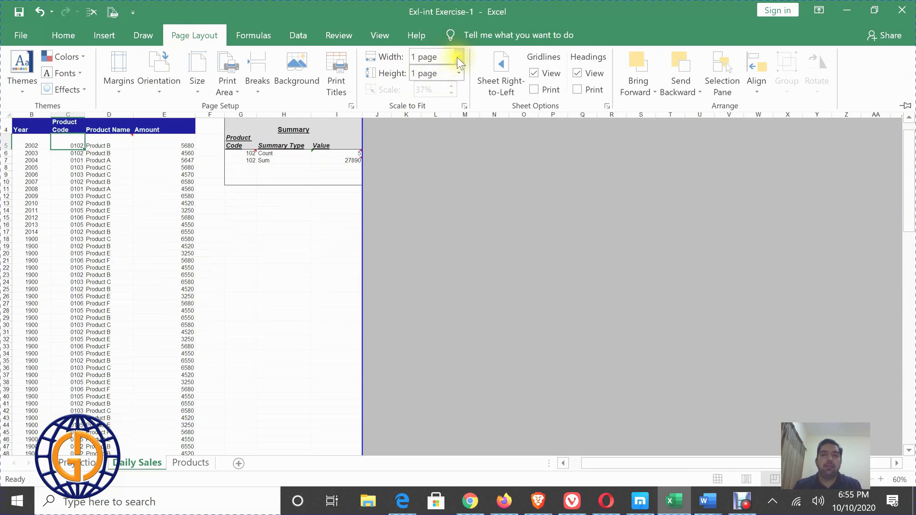
scroll(145, 267, down, 10)
scroll(146, 267, down, 4)
scroll(144, 261, up, 15)
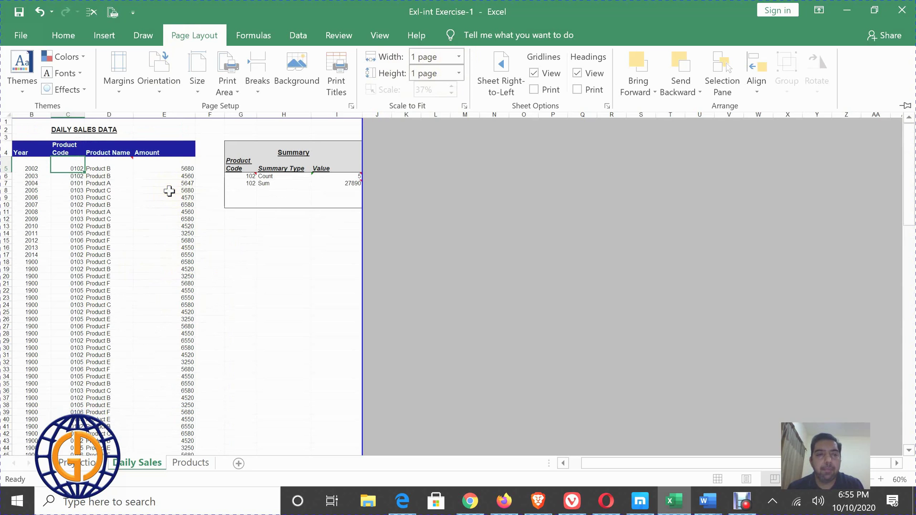
scroll(186, 206, down, 11)
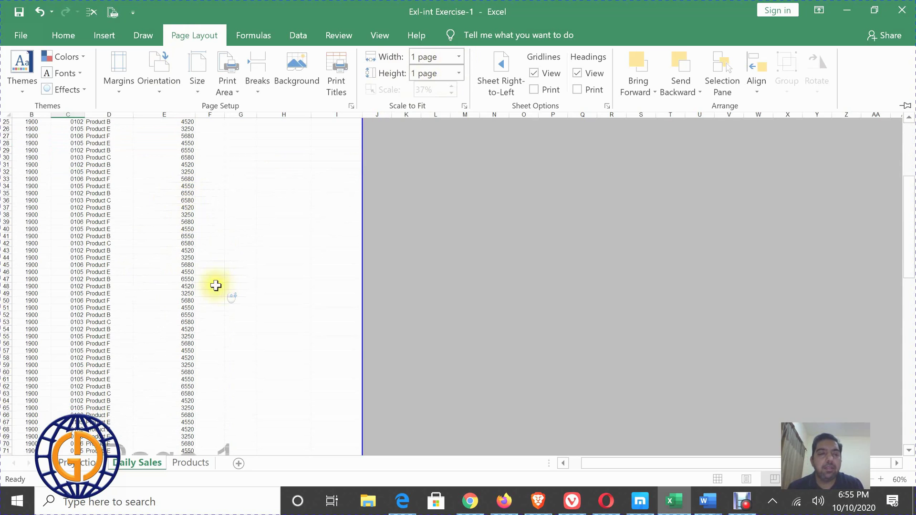
scroll(182, 266, up, 11)
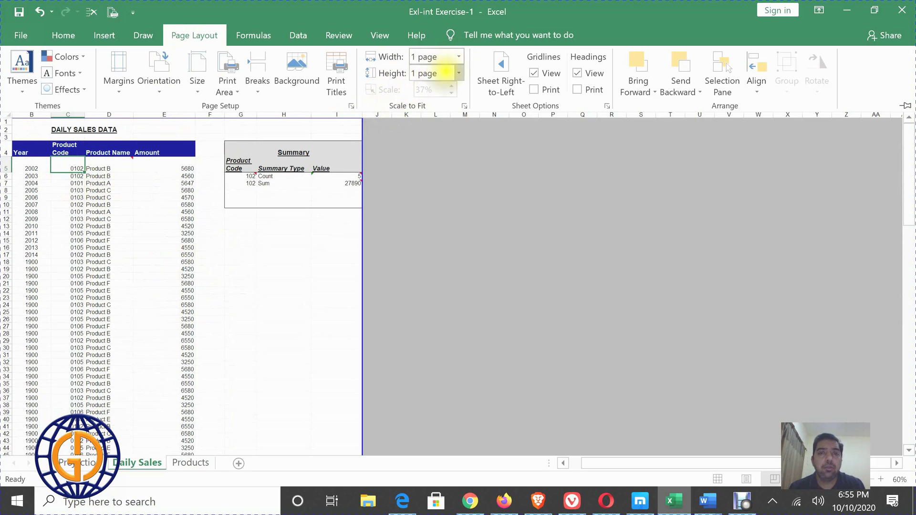
Set both the Width and the Height of the scale-to-fit options to Automatic.
click(460, 57)
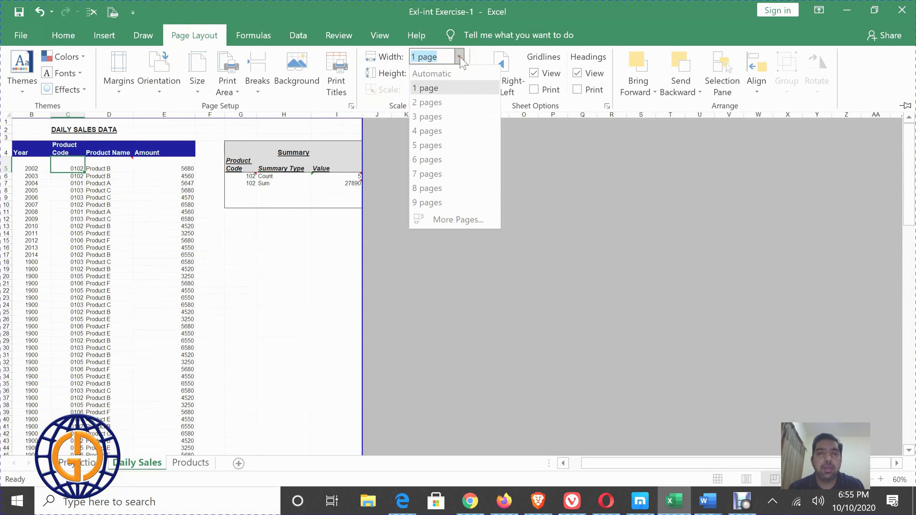
click(442, 74)
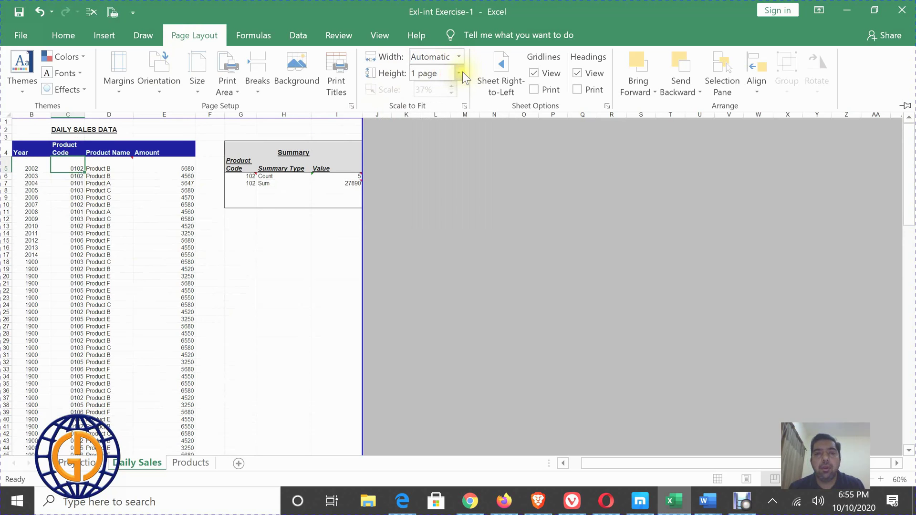
click(460, 73)
click(447, 101)
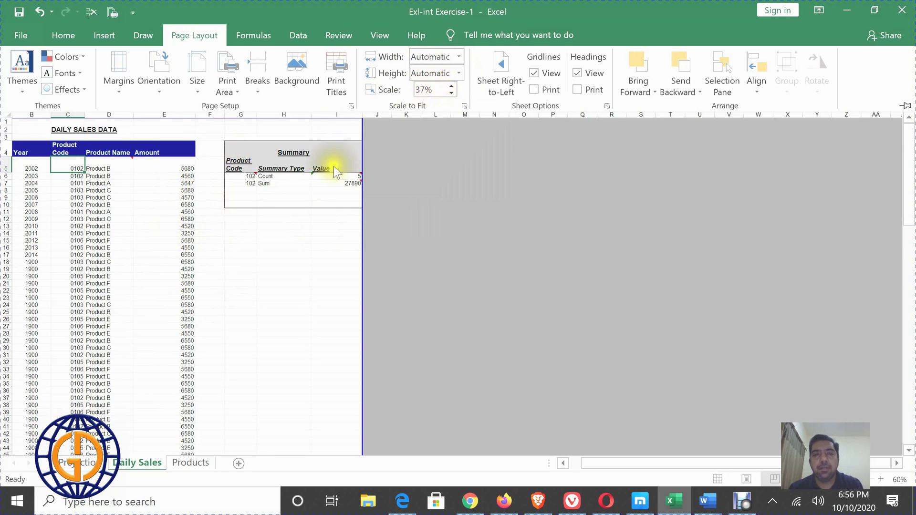
Set the print scale to 100% and review the page breaks across the whole sales table.
scroll(140, 228, down, 16)
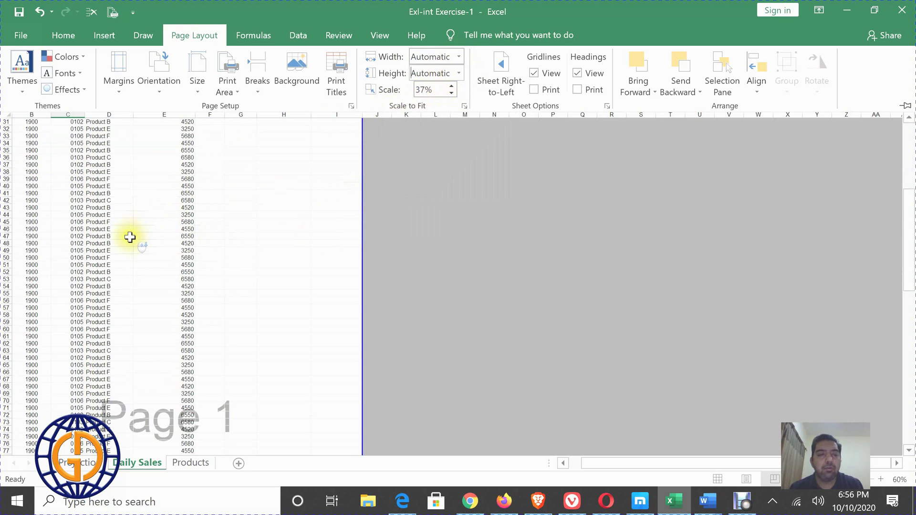
scroll(141, 250, up, 16)
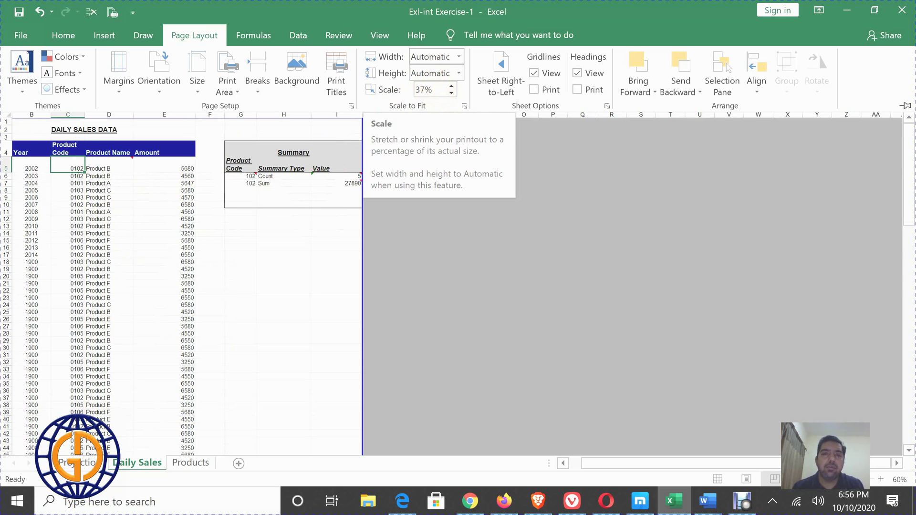
click(421, 88)
click(406, 87)
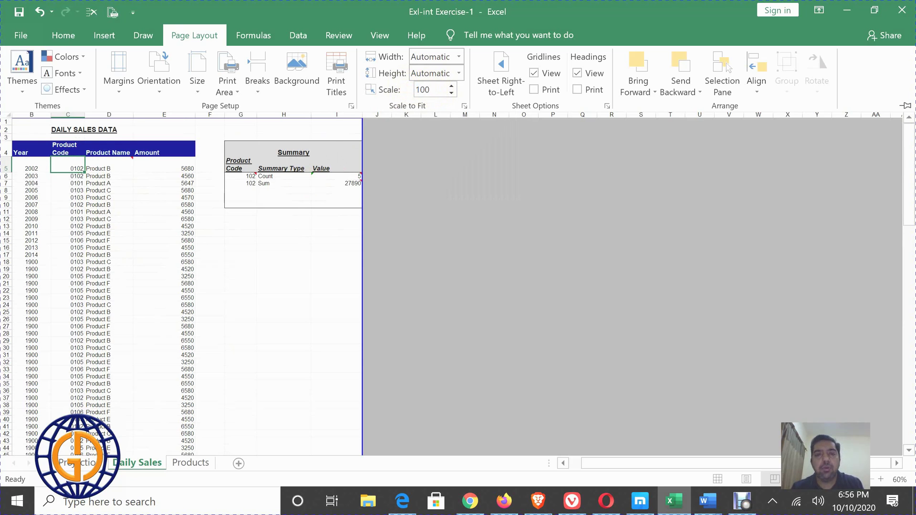
text(100)
key(Return)
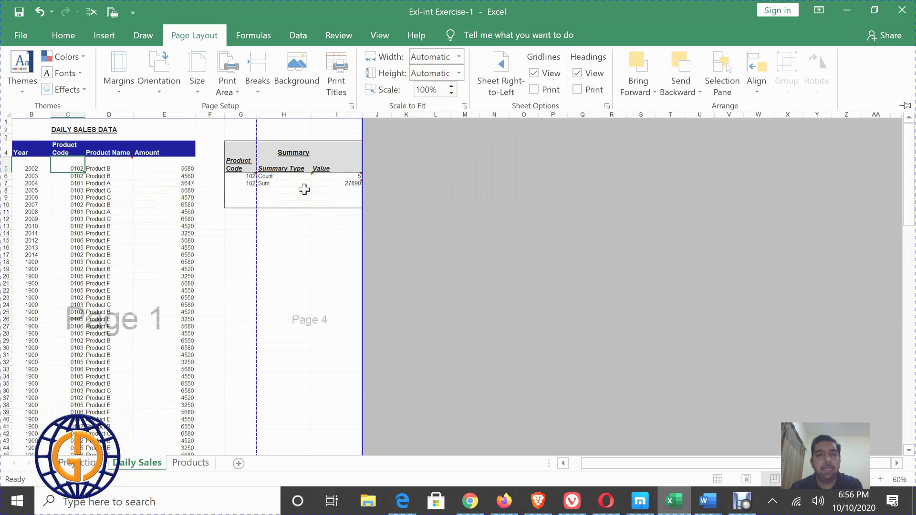
scroll(138, 270, down, 8)
scroll(126, 272, down, 20)
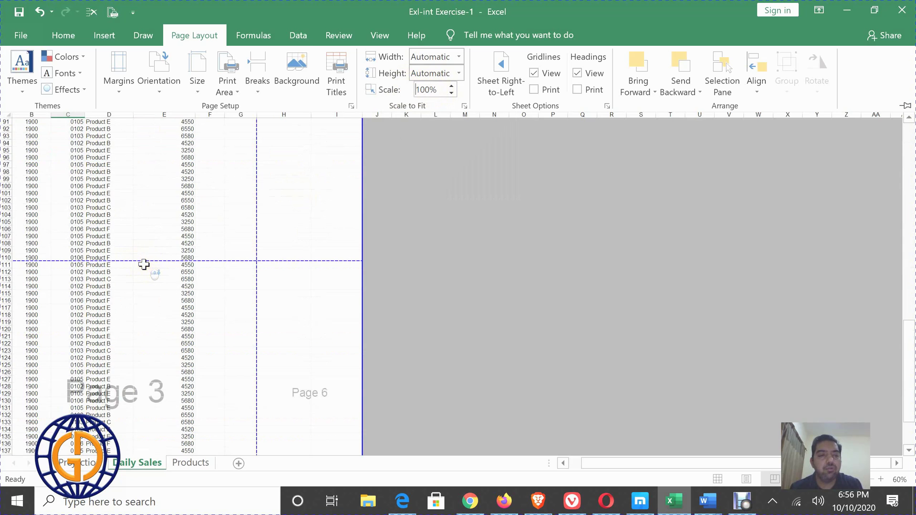
scroll(144, 264, down, 11)
scroll(141, 270, up, 15)
scroll(141, 270, up, 20)
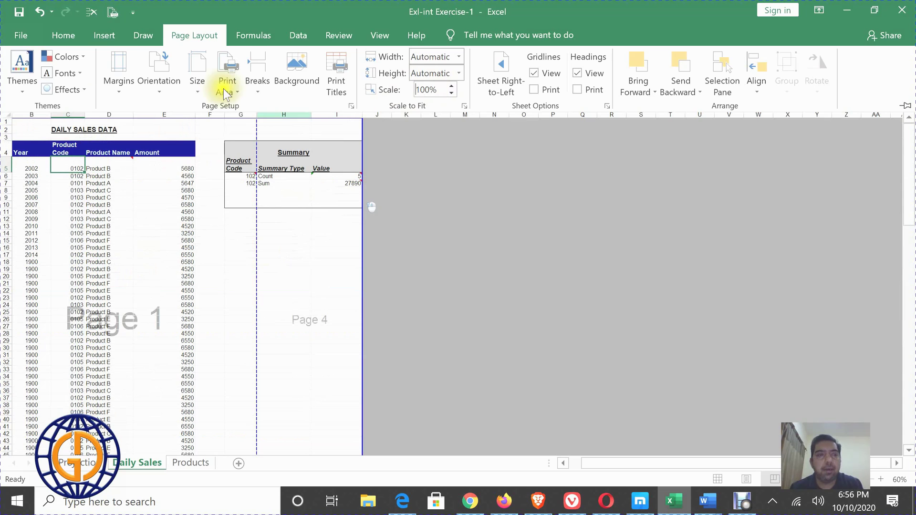
Return the Daily Sales sheet to Normal view and check the page break lines in the table.
click(390, 36)
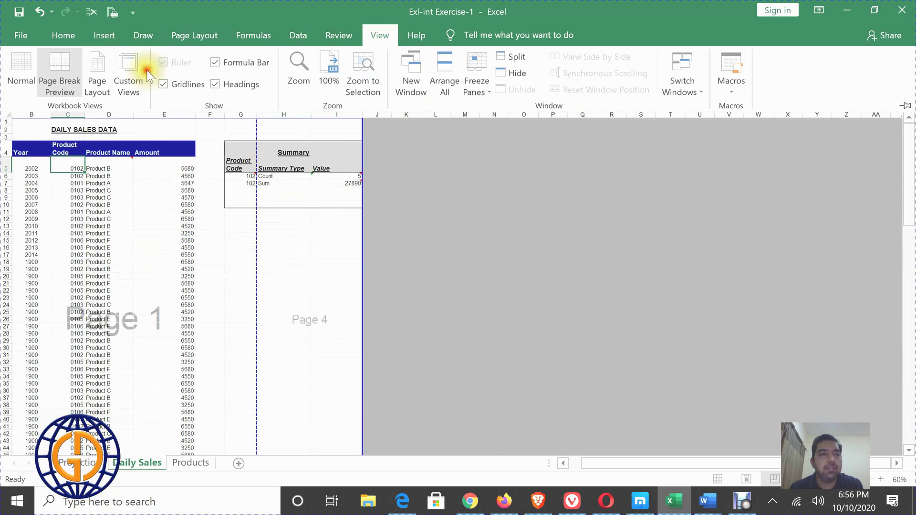
click(27, 76)
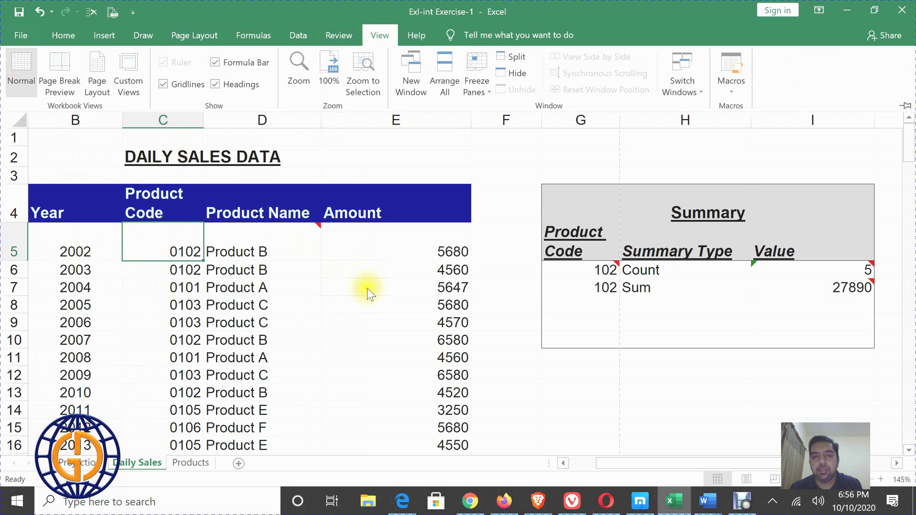
scroll(291, 197, down, 3)
scroll(291, 197, up, 3)
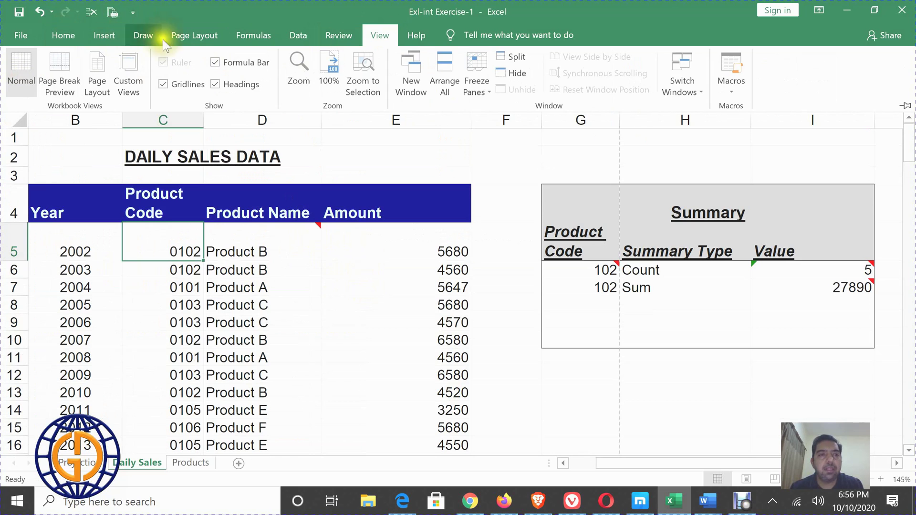
Review the Width, Height and Scale settings of the scale-to-fit options together with the sales table in Normal view.
click(197, 37)
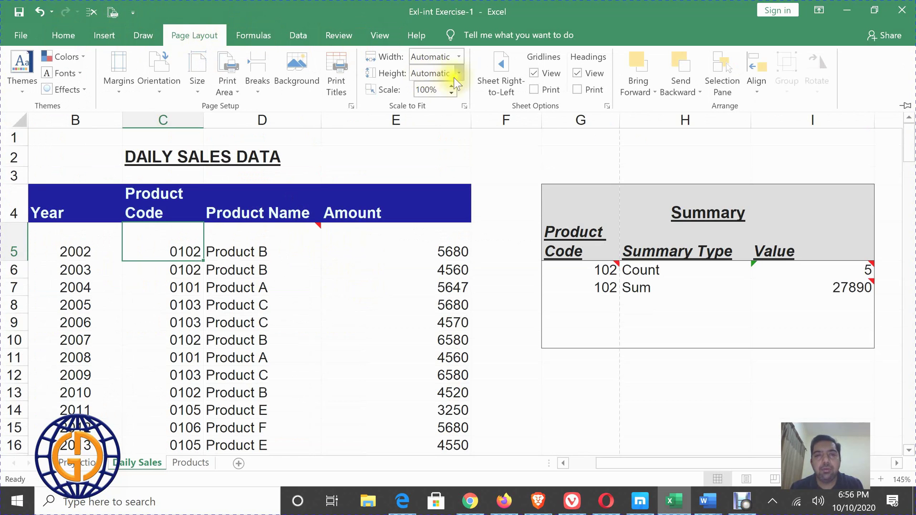
click(459, 57)
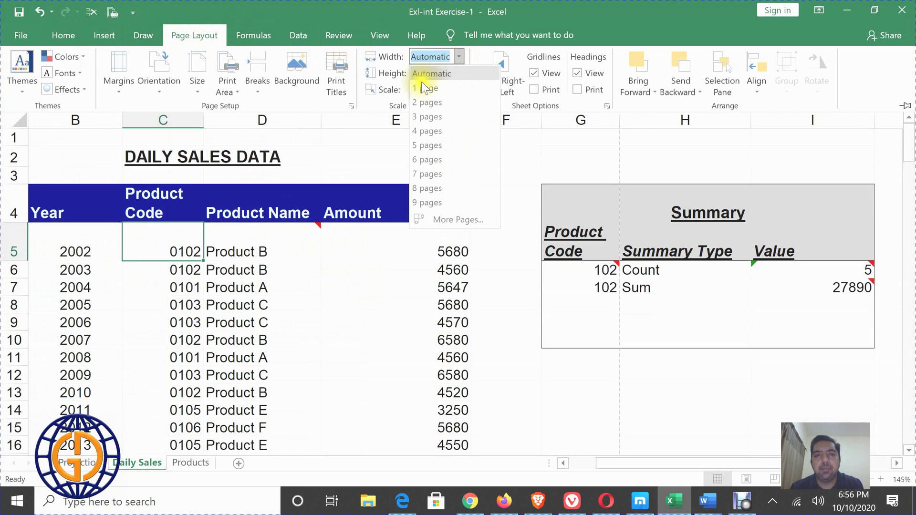
click(479, 48)
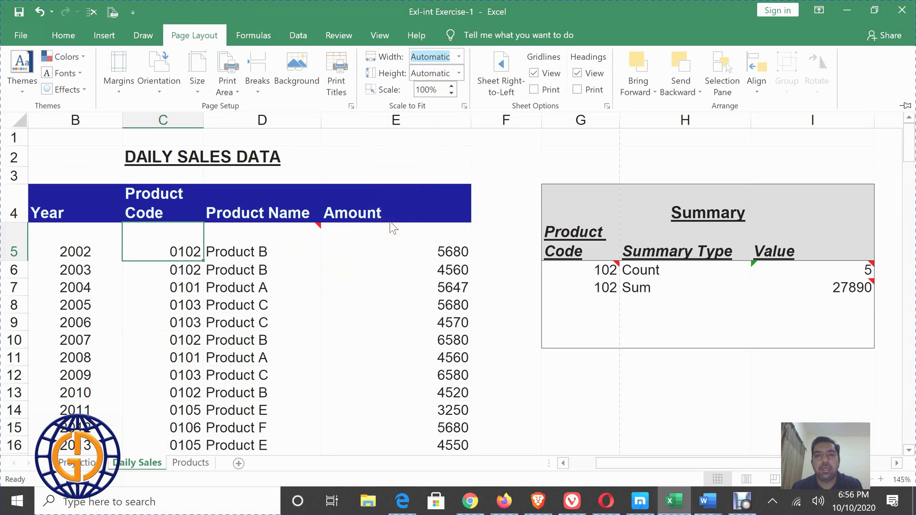
key(ctrl+F1)
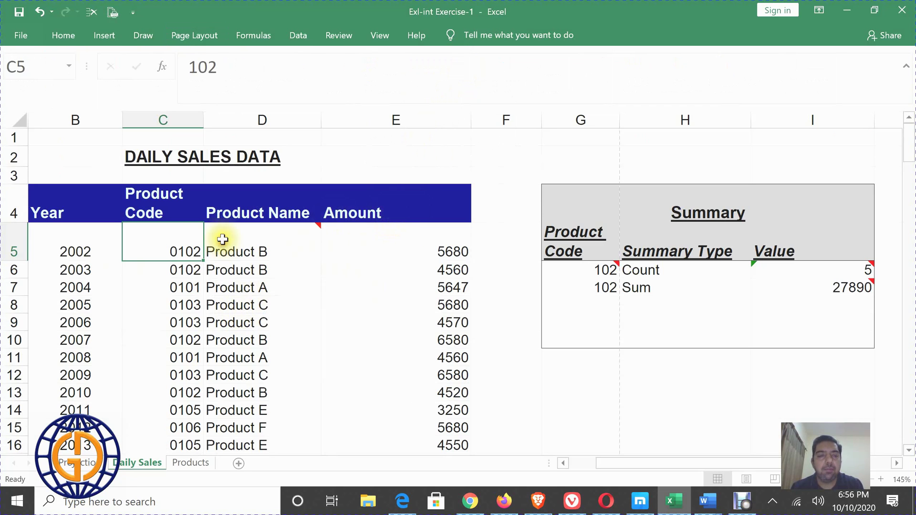
scroll(225, 239, down, 8)
scroll(224, 240, up, 6)
scroll(224, 239, up, 2)
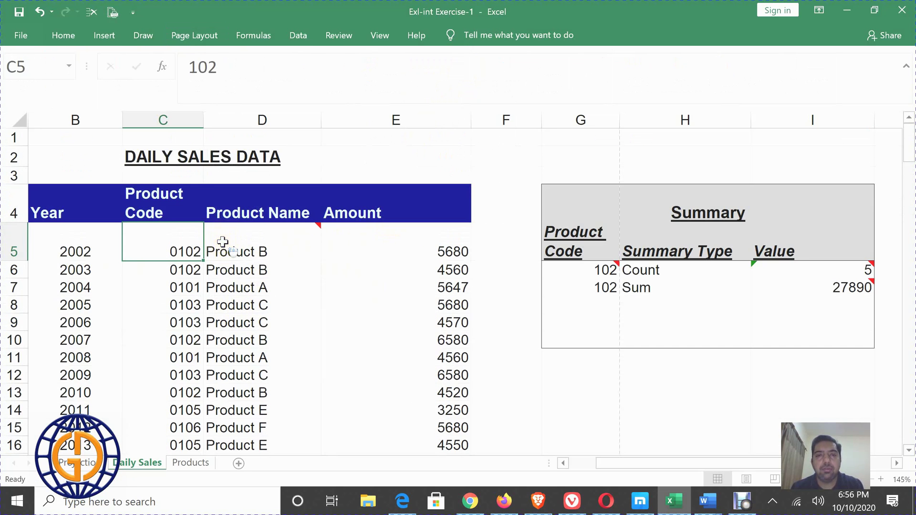
click(200, 34)
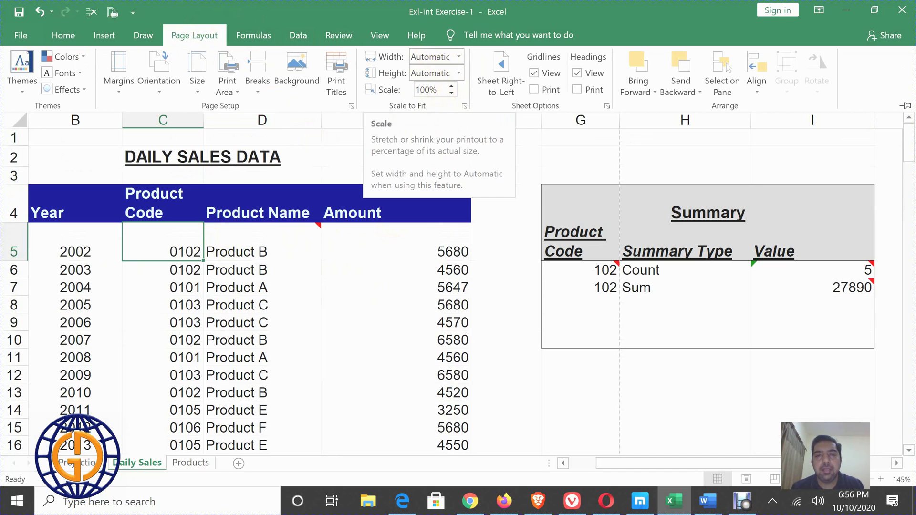
Switch the Daily Sales sheet to Page Break Preview and examine how the pages divide the sales table and the Summary block.
click(380, 33)
click(60, 79)
scroll(149, 287, down, 8)
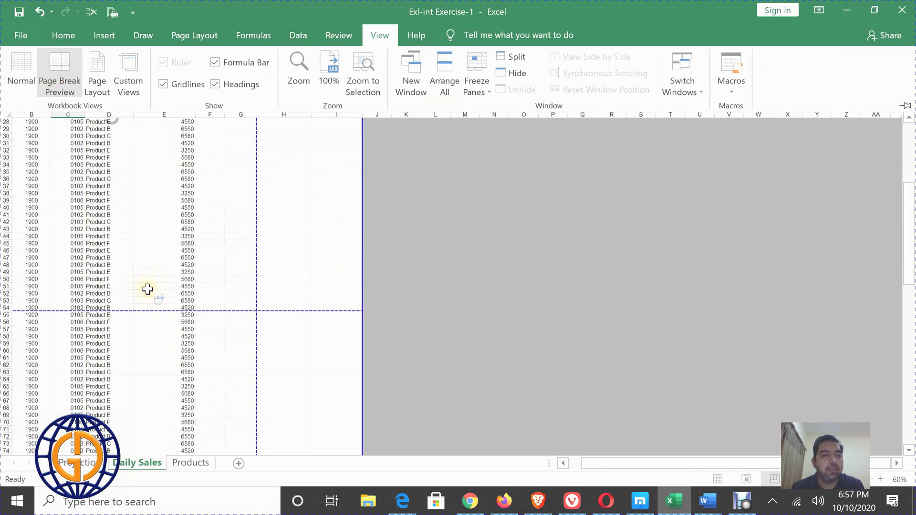
scroll(127, 222, down, 7)
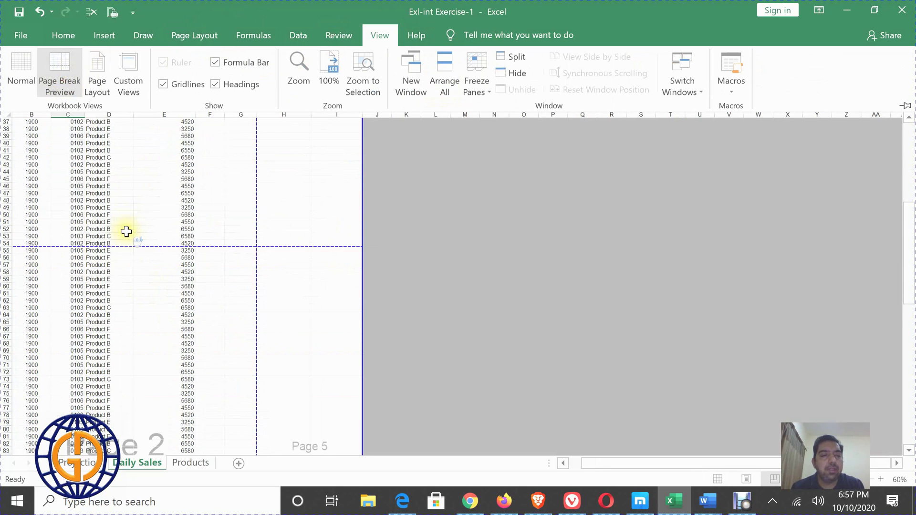
scroll(127, 229, down, 11)
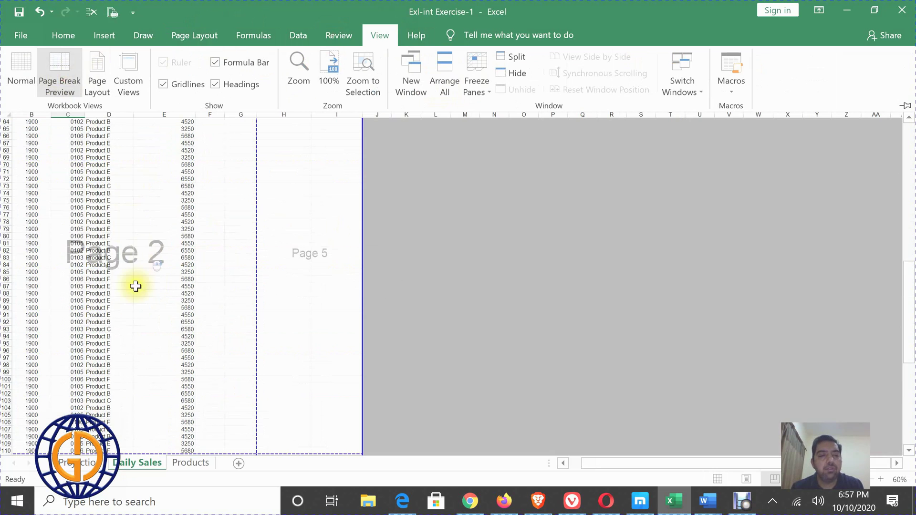
scroll(132, 319, down, 12)
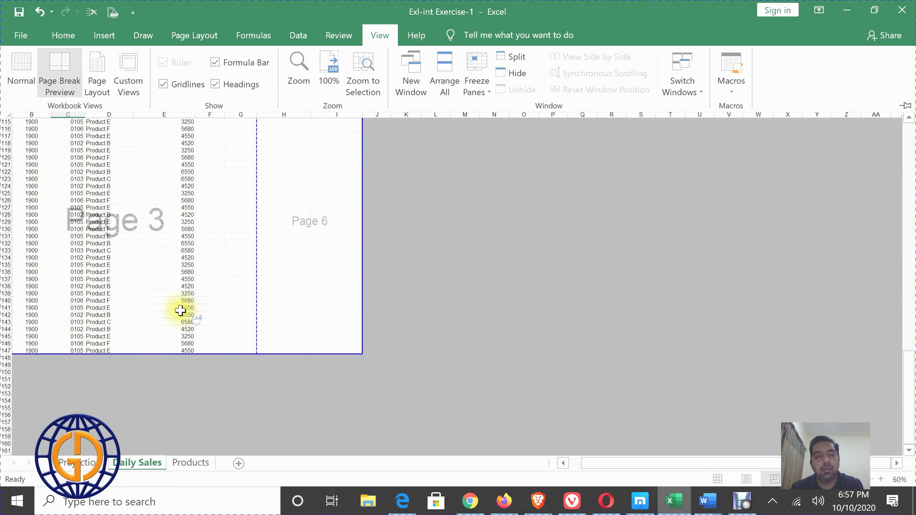
scroll(165, 291, up, 19)
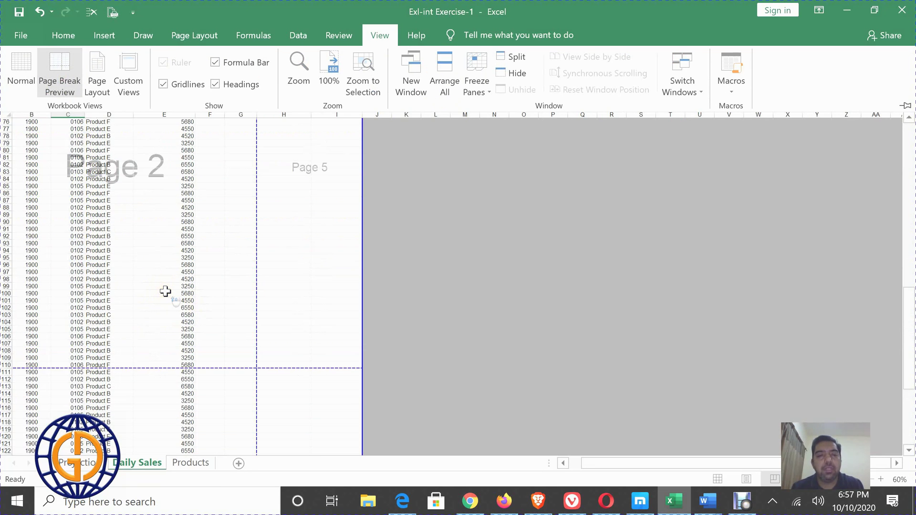
scroll(324, 243, up, 16)
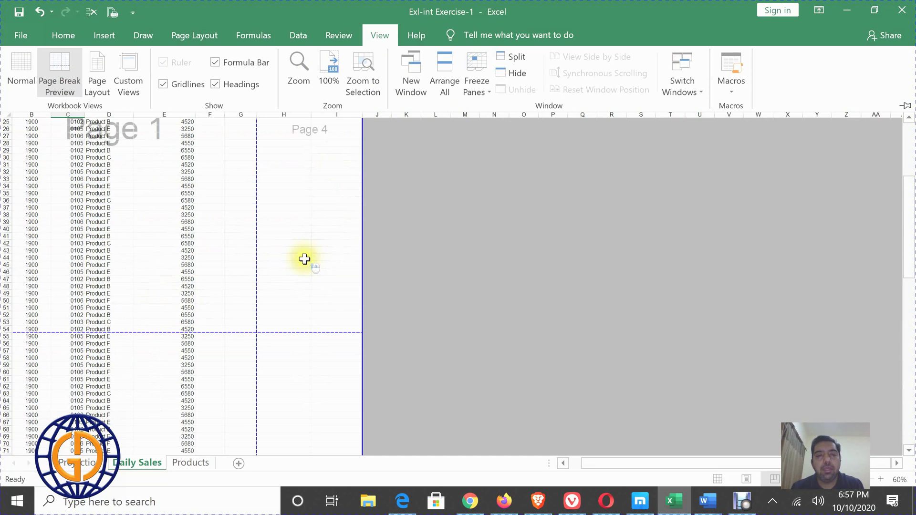
scroll(319, 291, down, 16)
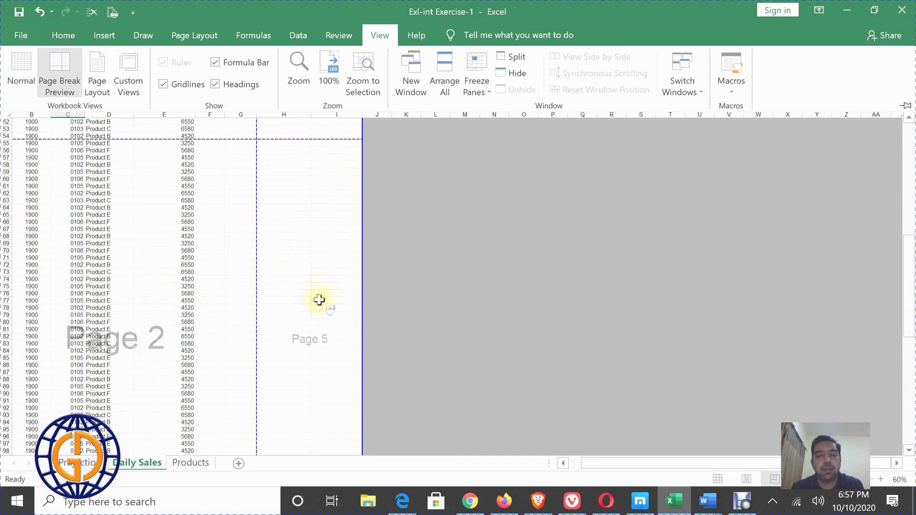
scroll(318, 299, up, 19)
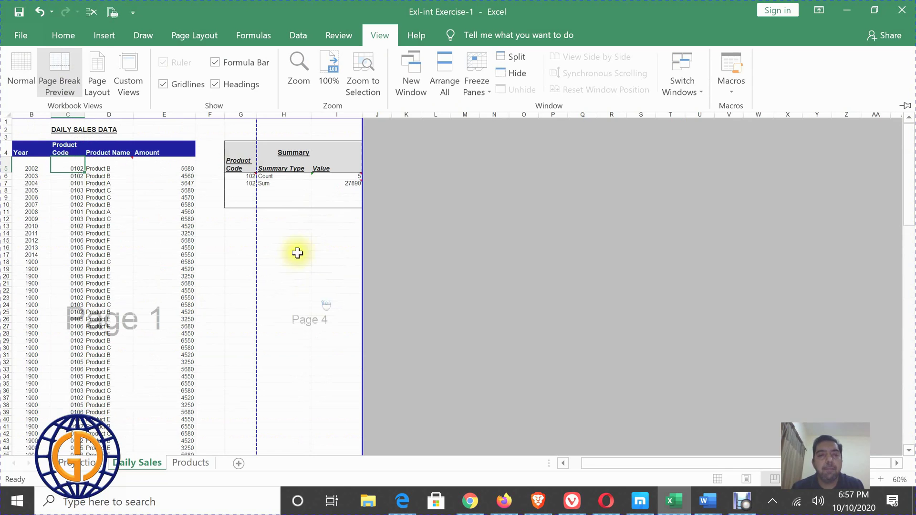
Delete the empty column F between the sales table and the Summary block.
click(216, 113)
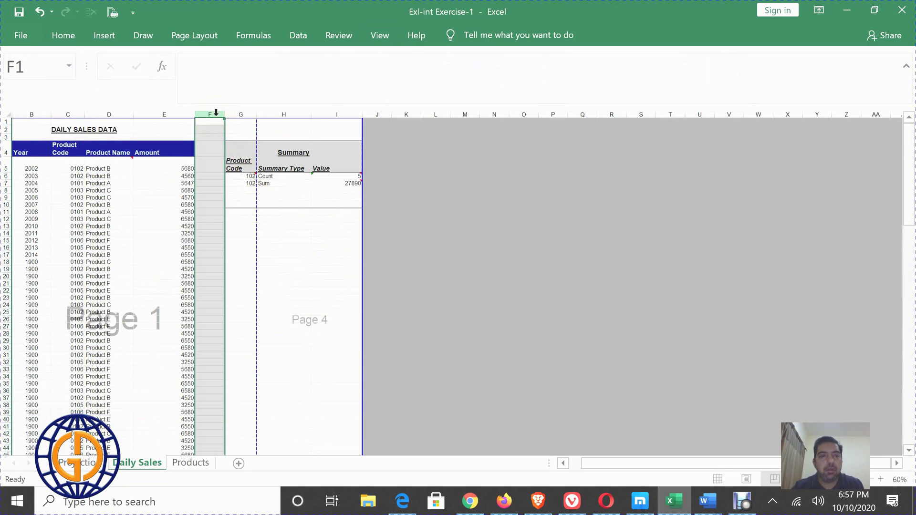
key(ctrl+minus)
click(252, 226)
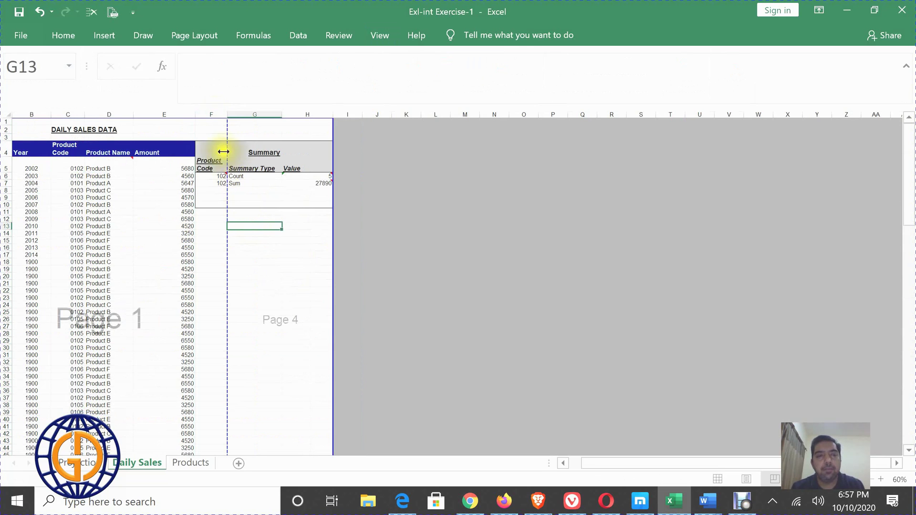
click(212, 113)
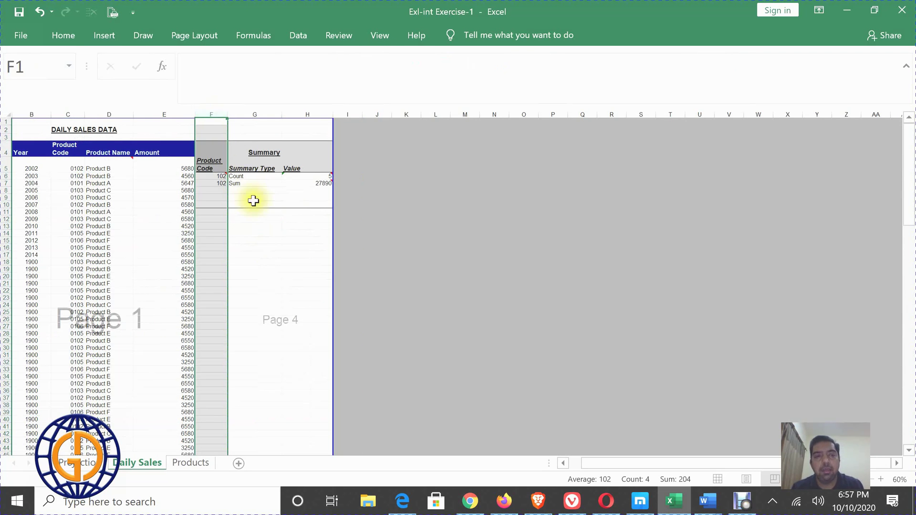
click(267, 221)
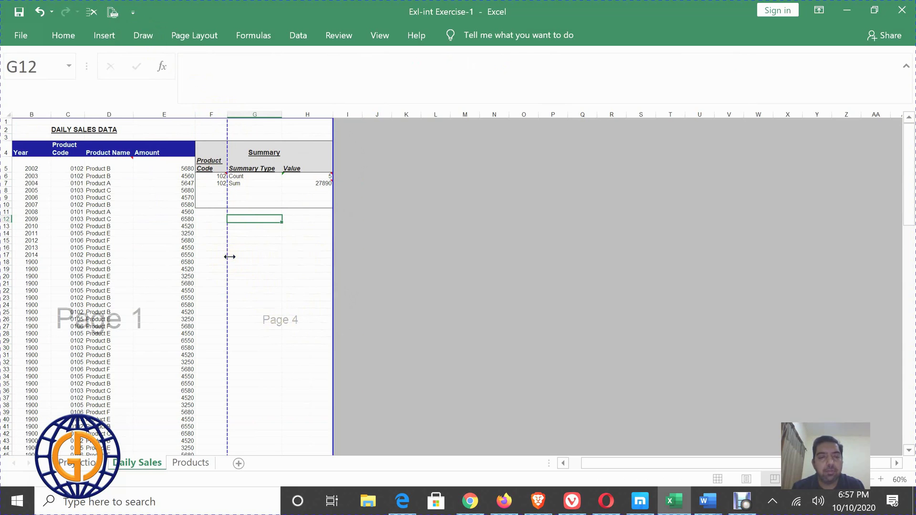
Move the vertical page break beside column F out to the print area's edge after column H, and check the print scale.
drag(229, 257, 266, 257)
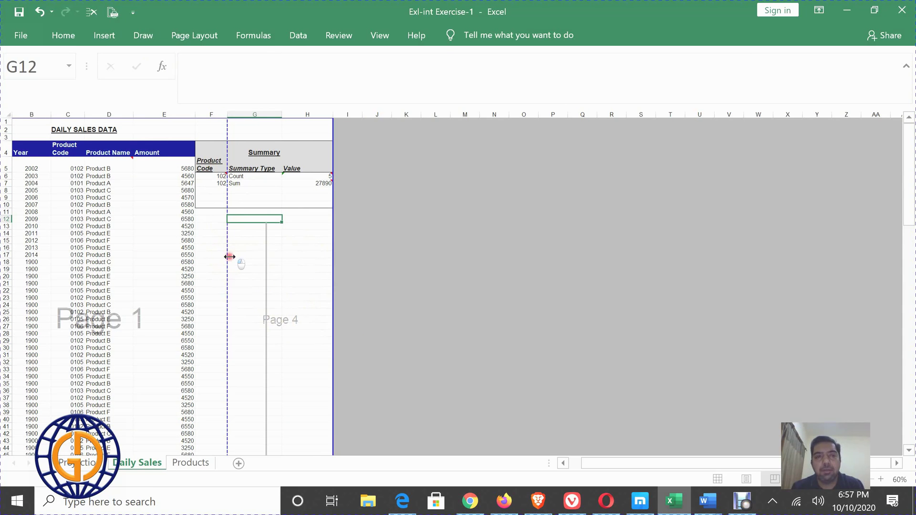
drag(229, 257, 336, 254)
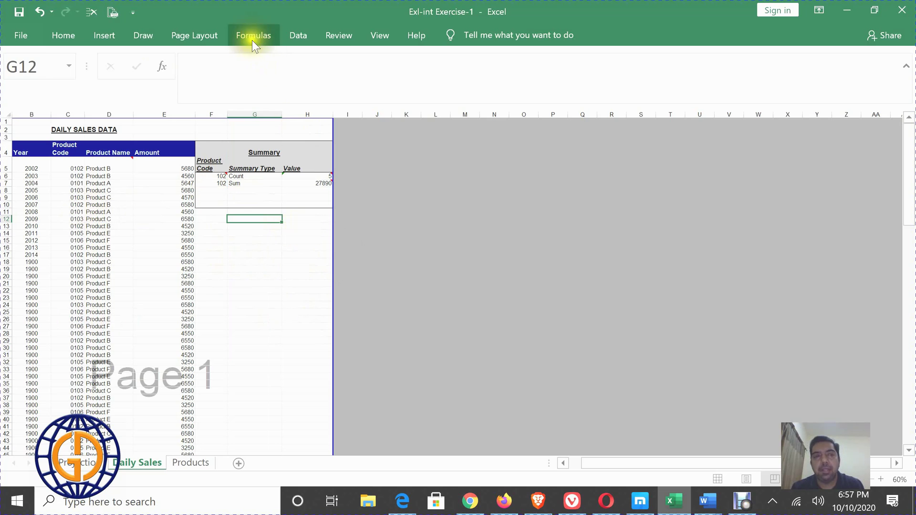
click(180, 32)
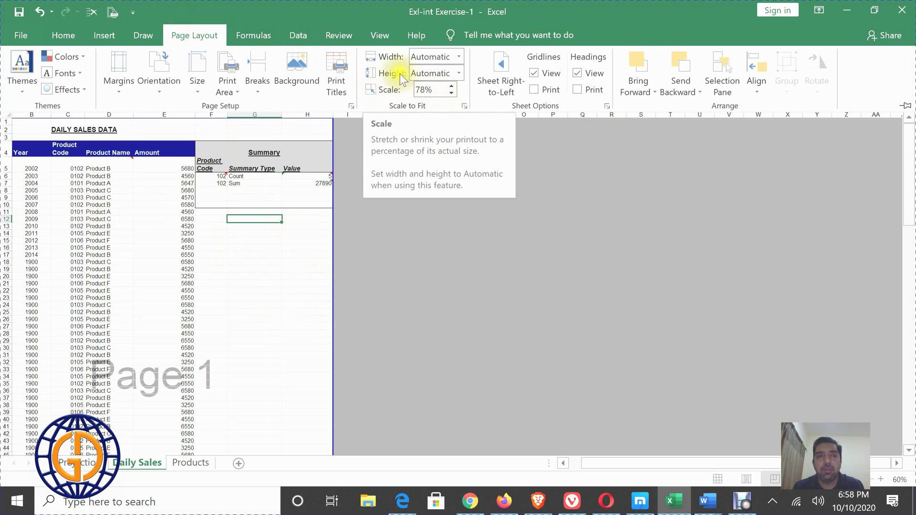
Check the page break lines of the sales table in Normal view and return to Page Break Preview.
click(381, 35)
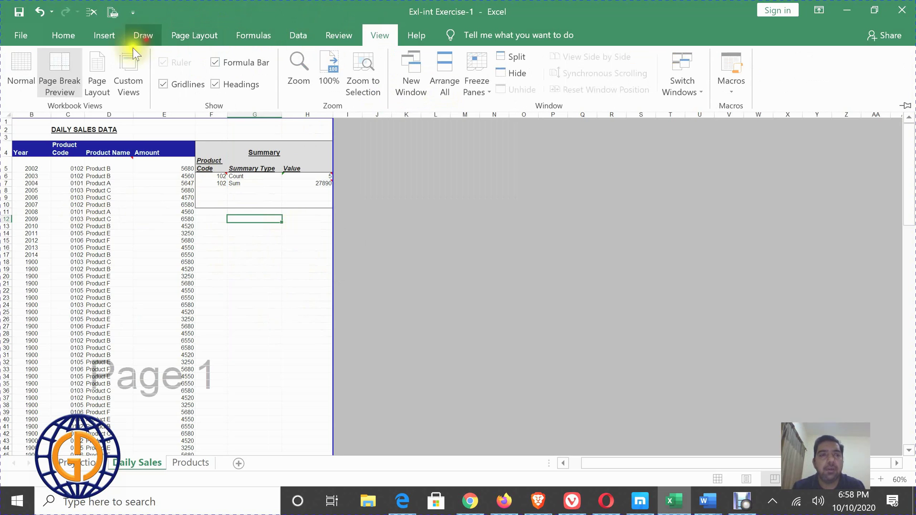
click(22, 78)
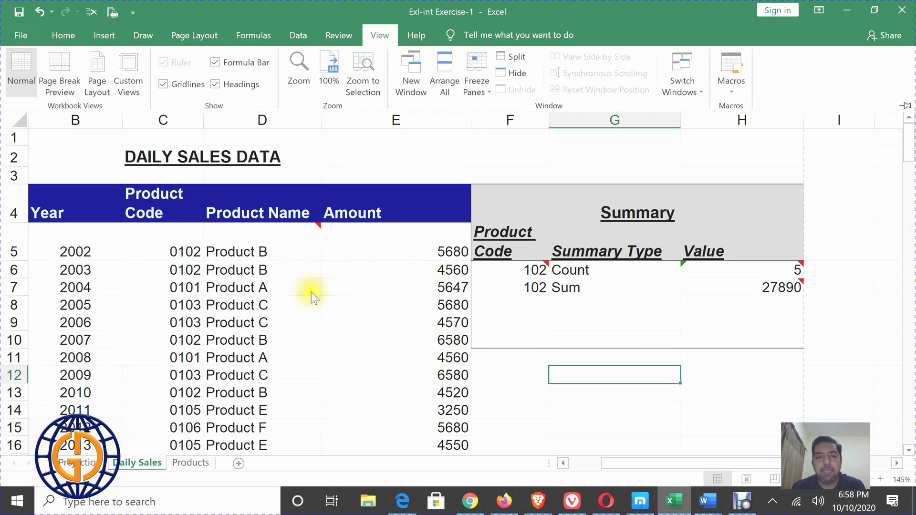
scroll(345, 273, down, 2)
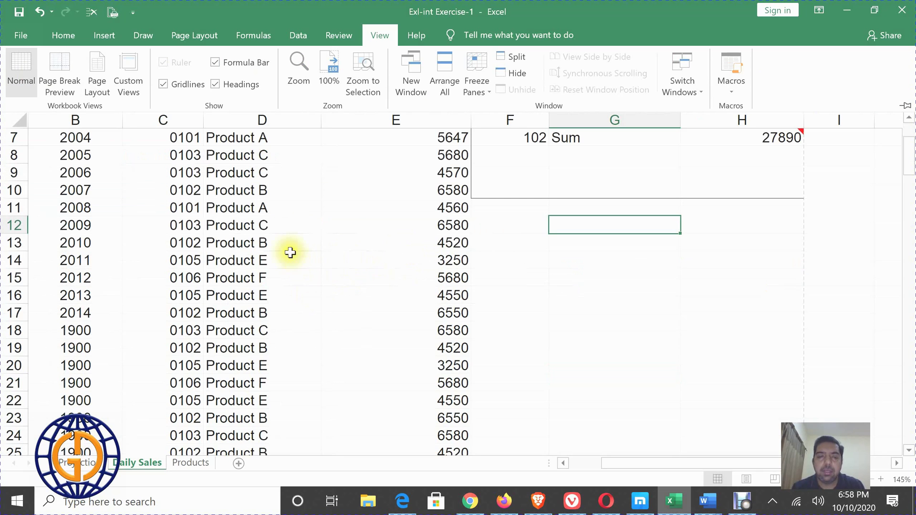
scroll(229, 234, down, 2)
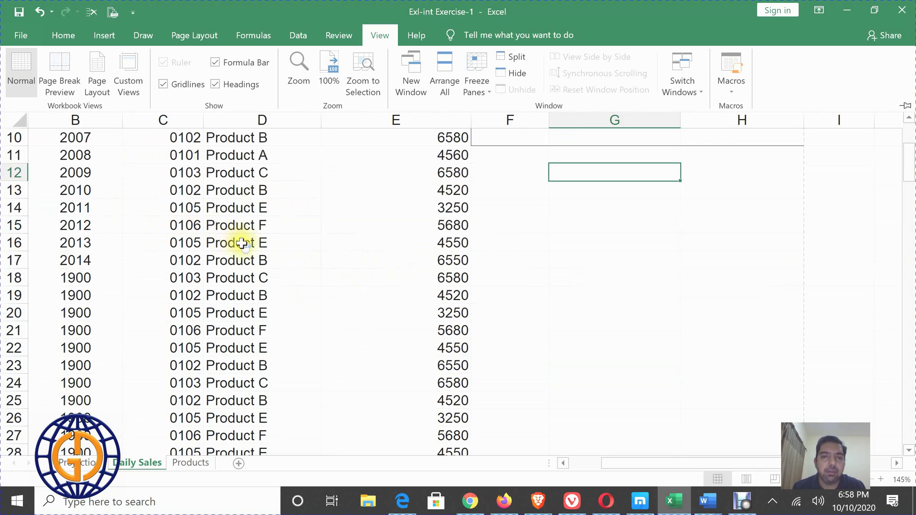
scroll(244, 237, down, 4)
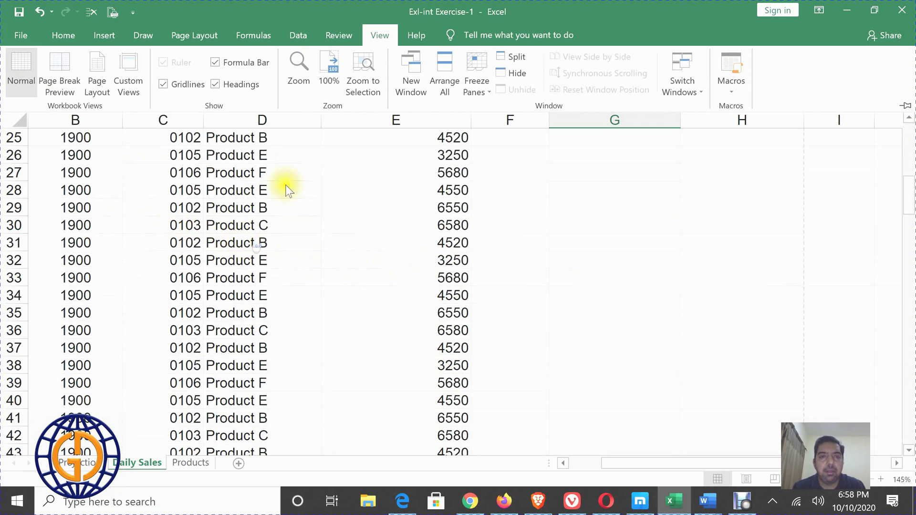
click(65, 81)
scroll(216, 194, up, 8)
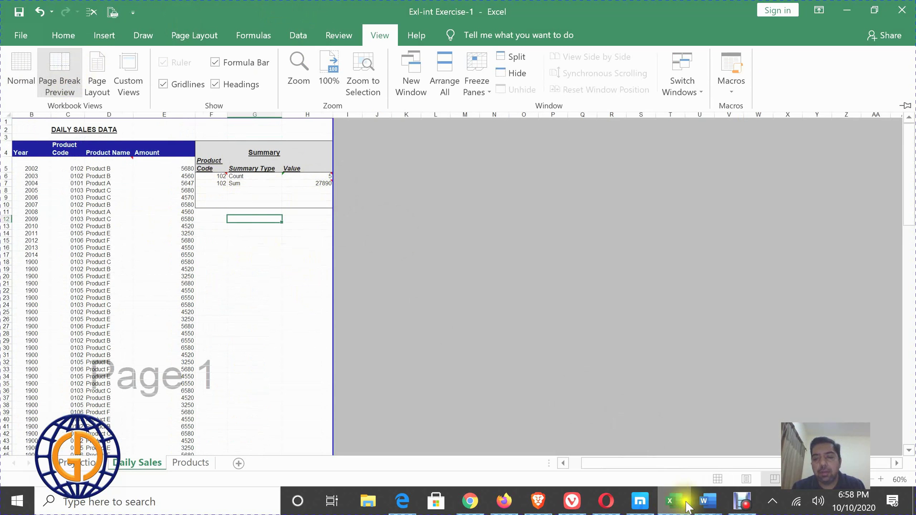
Consult the TUTORIAL#12 topic outline in Word and return to the Excel workbook.
click(707, 504)
click(654, 462)
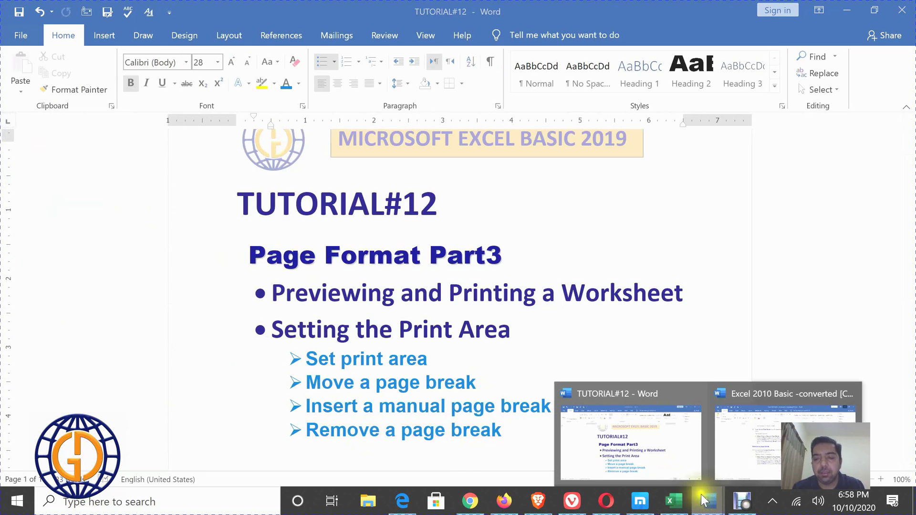
click(676, 504)
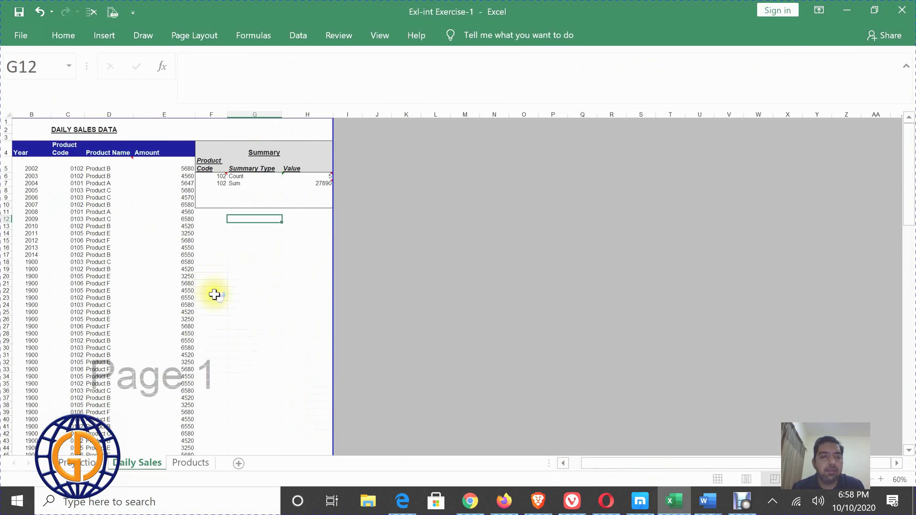
Examine where the horizontal page breaks fall down the whole sales table in Page Break Preview.
scroll(212, 294, down, 5)
scroll(179, 246, down, 2)
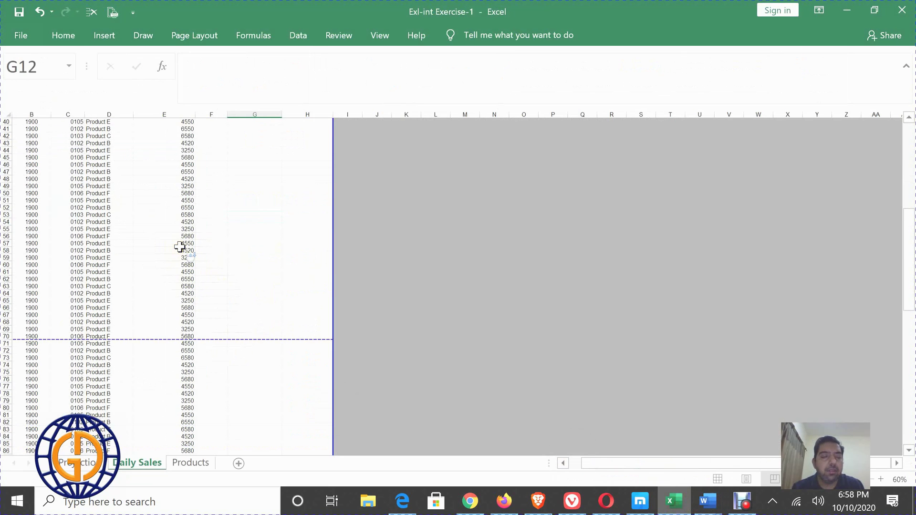
scroll(182, 227, down, 20)
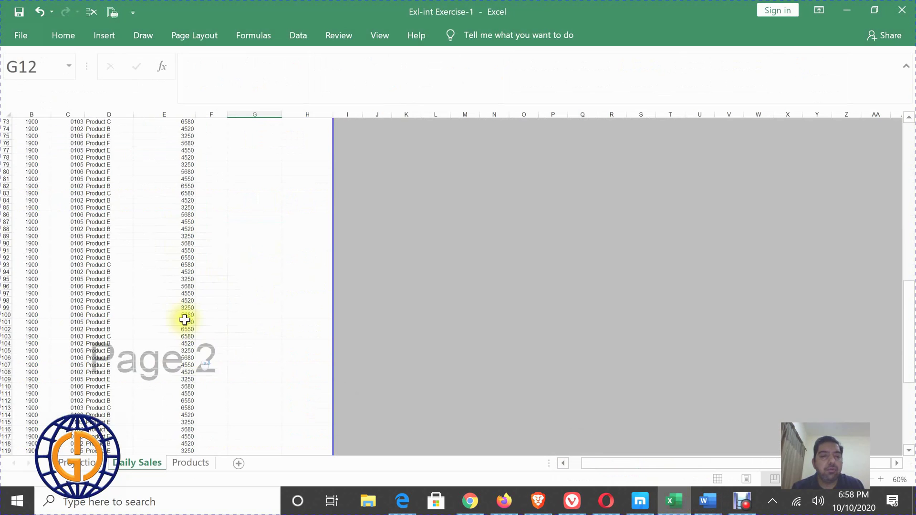
scroll(191, 313, down, 5)
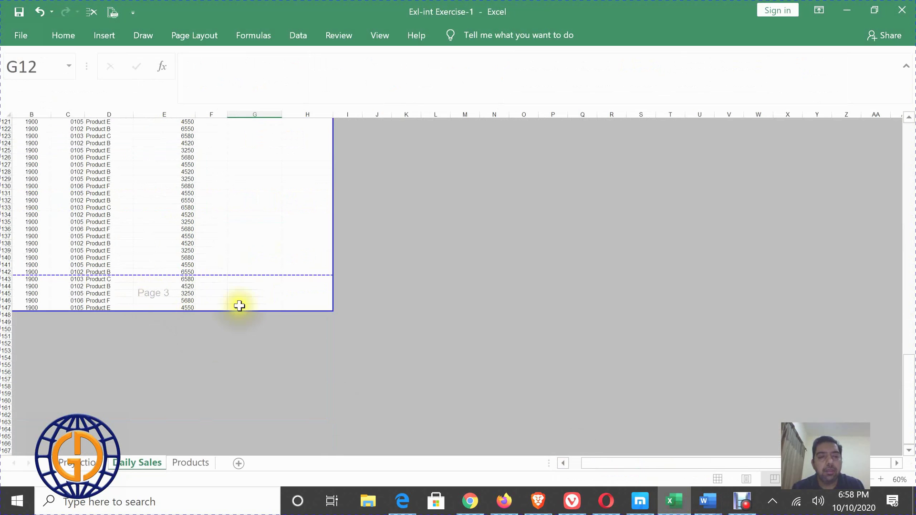
scroll(186, 236, up, 20)
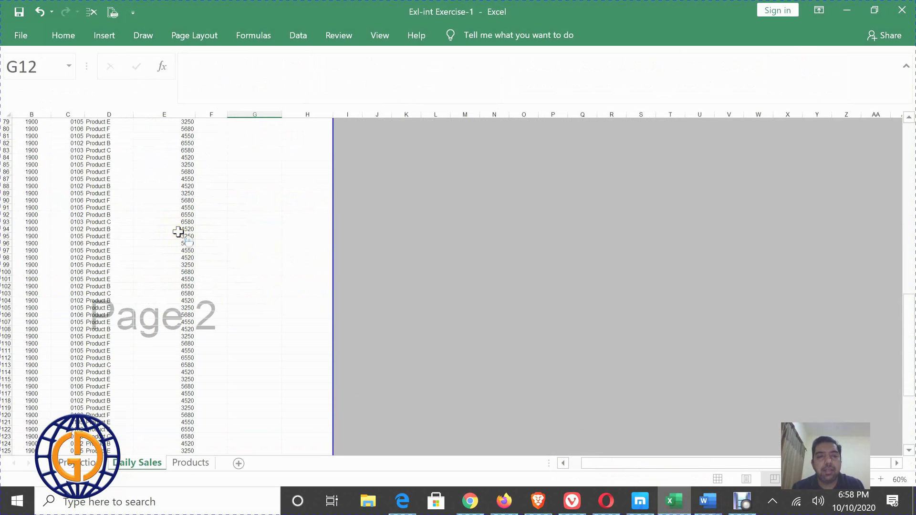
scroll(178, 232, up, 19)
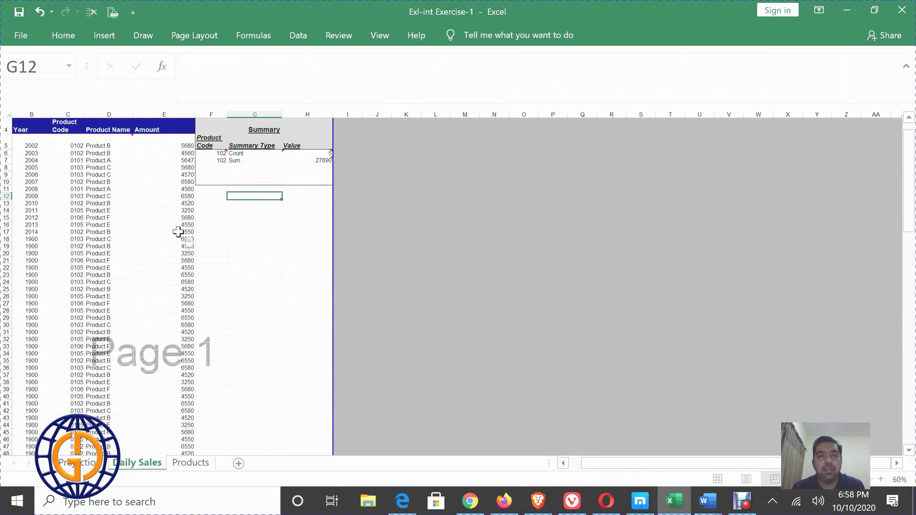
scroll(170, 201, down, 20)
scroll(170, 203, down, 9)
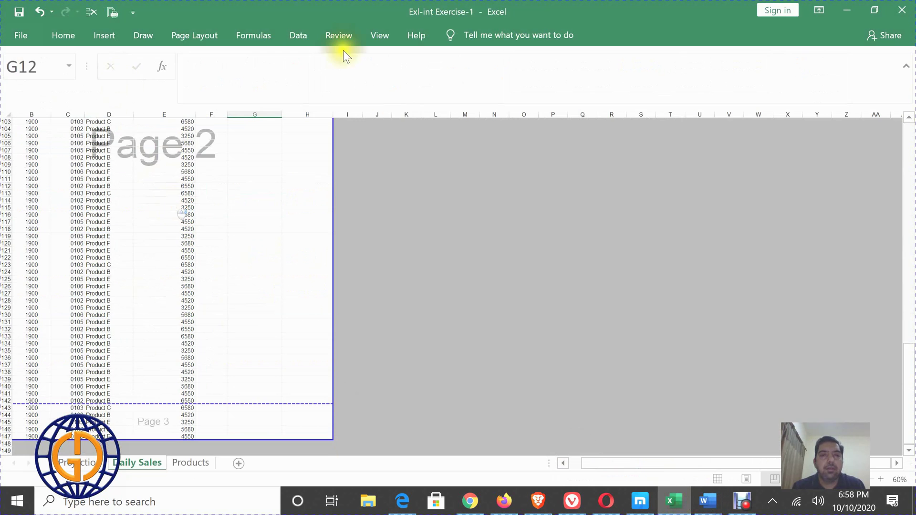
Switch the Daily Sales sheet from Page Break Preview to Normal view.
click(377, 36)
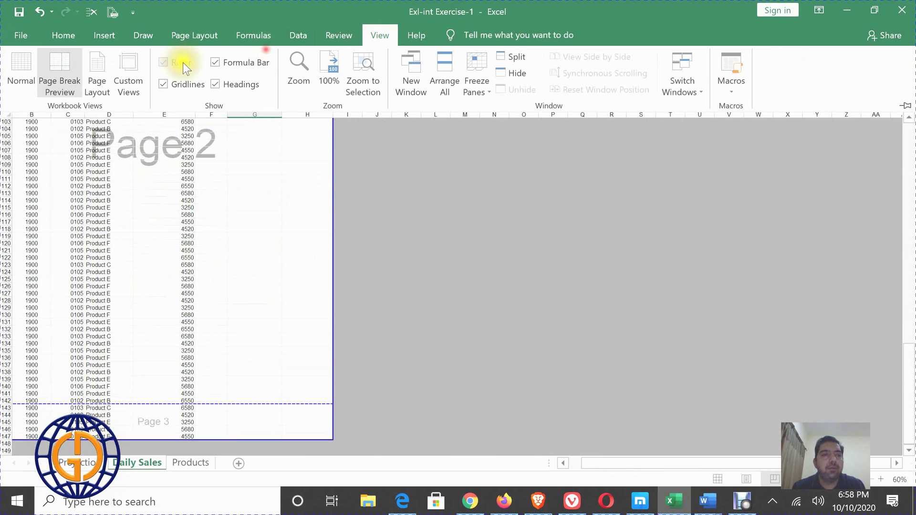
click(15, 73)
scroll(287, 231, up, 4)
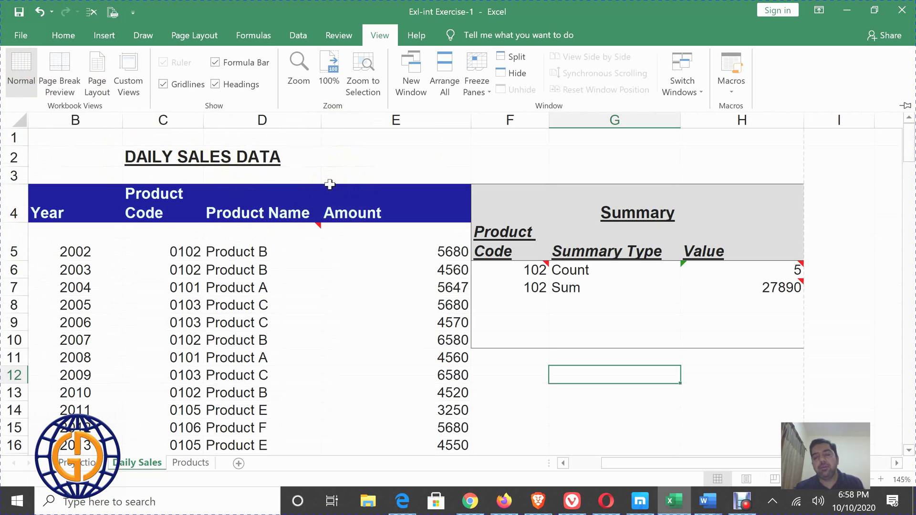
click(65, 90)
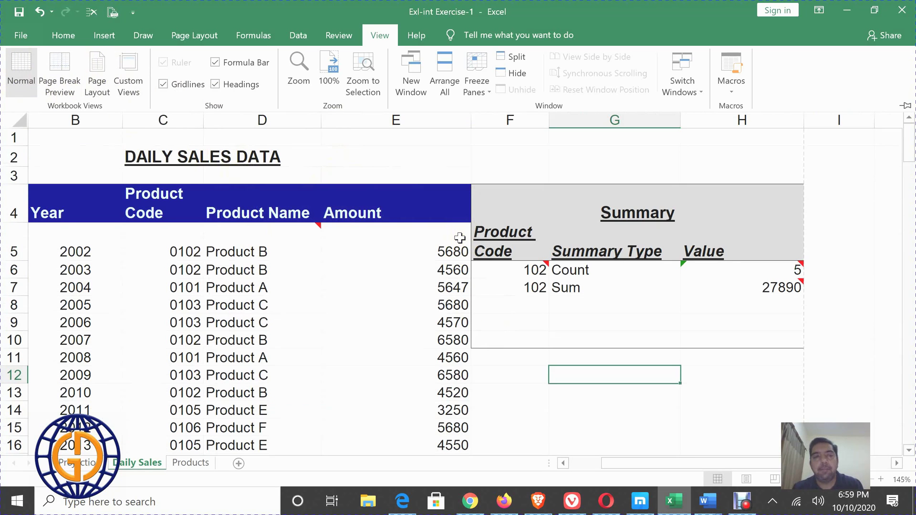
click(312, 292)
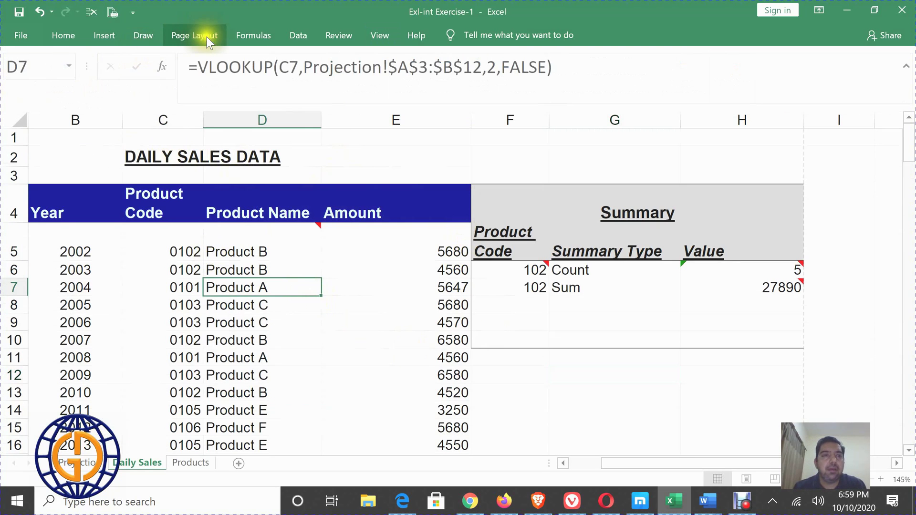
Look at the commands for inserting, removing and resetting page breaks, without applying any.
click(106, 36)
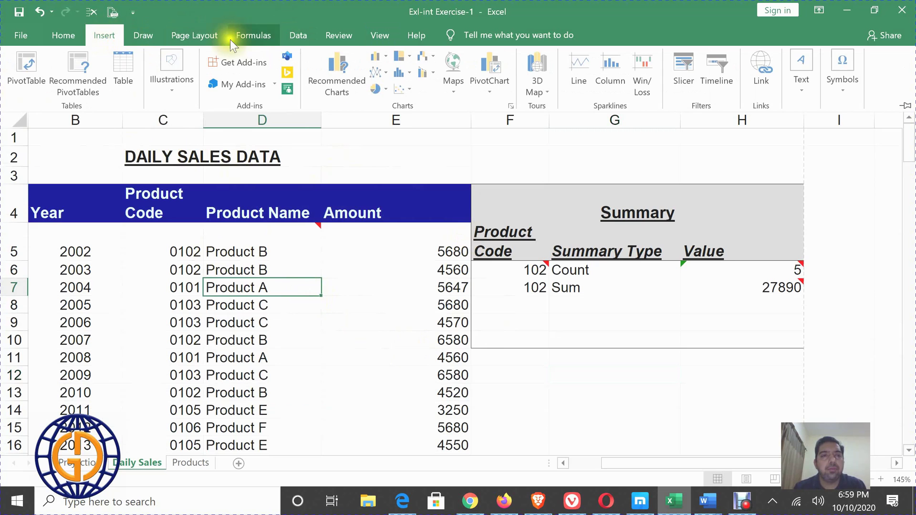
click(196, 36)
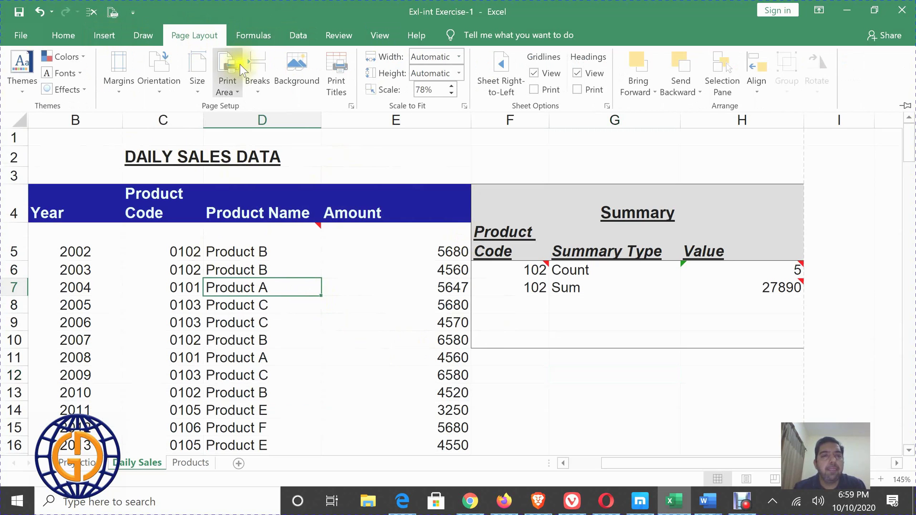
click(257, 94)
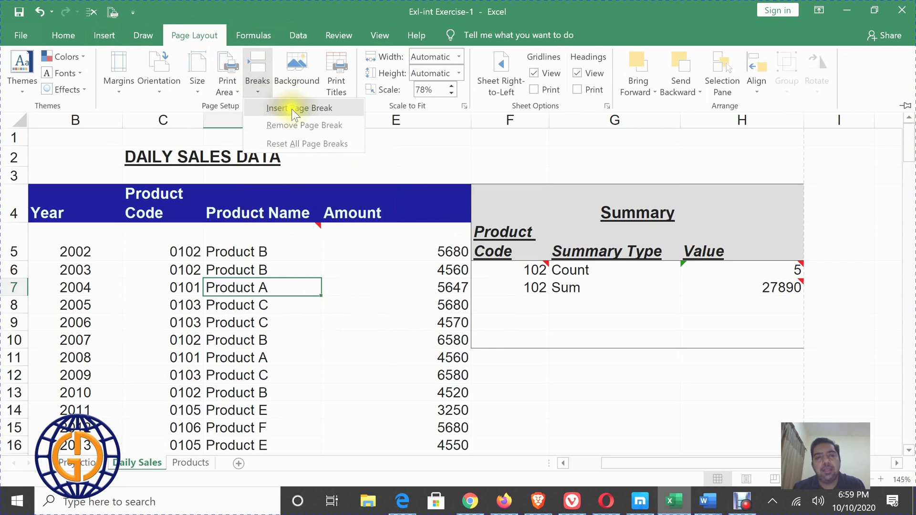
click(166, 389)
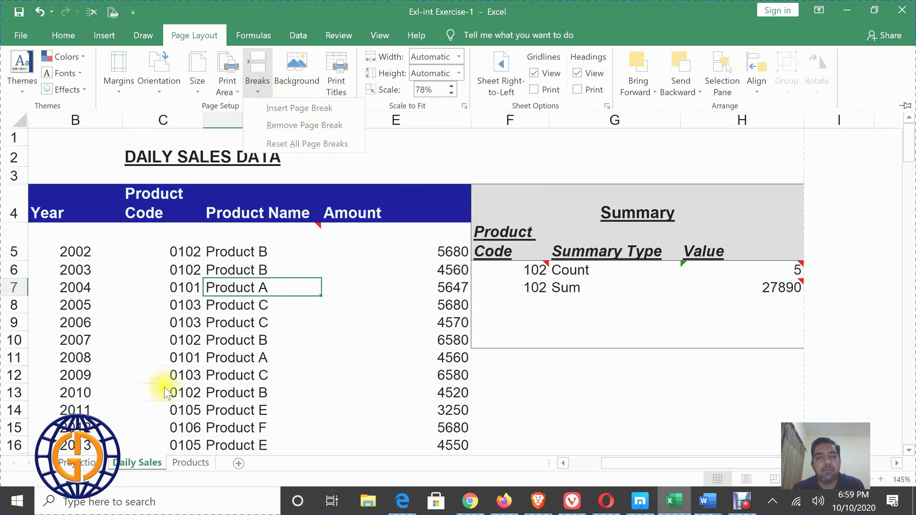
Insert a manual page break above row 23 of the Daily Sales table.
scroll(143, 337, down, 5)
click(16, 258)
scroll(239, 224, up, 4)
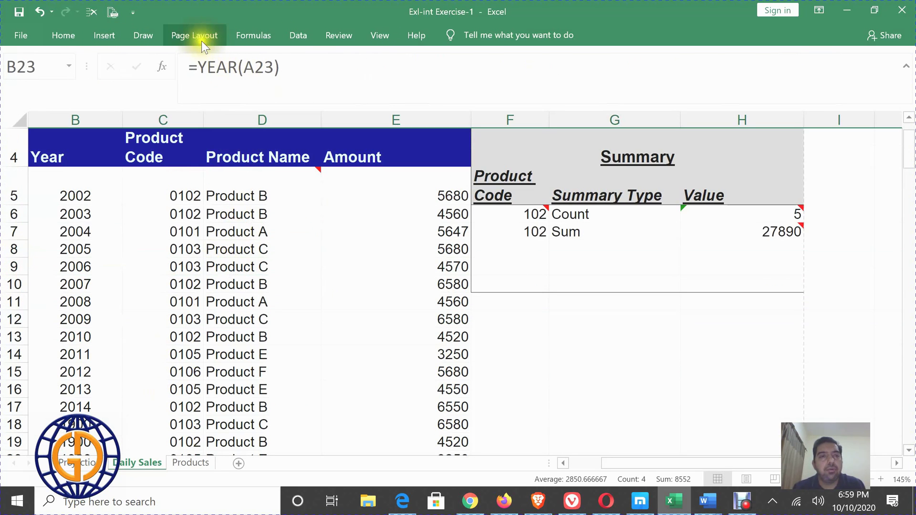
scroll(200, 258, down, 2)
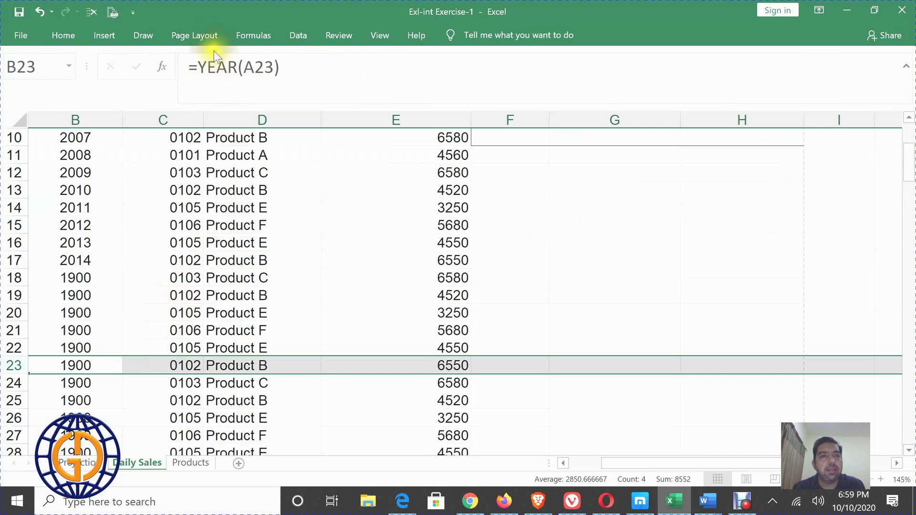
click(199, 39)
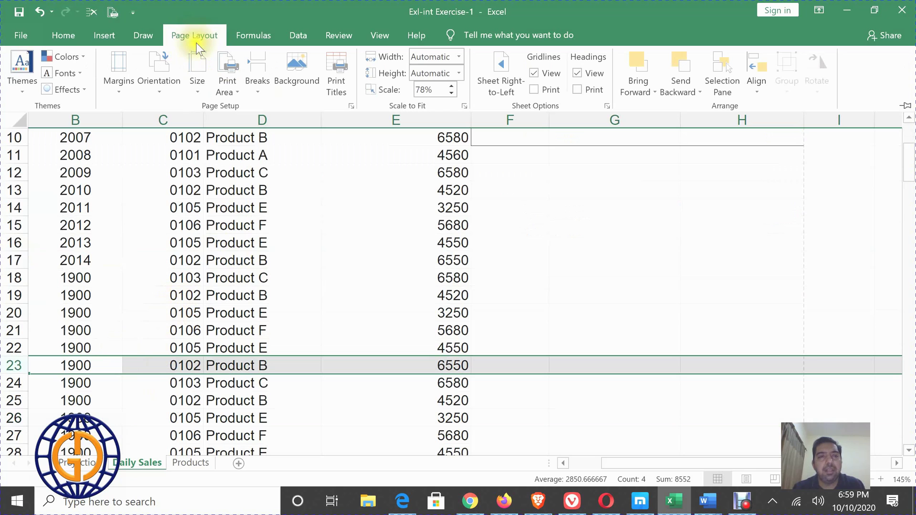
click(260, 96)
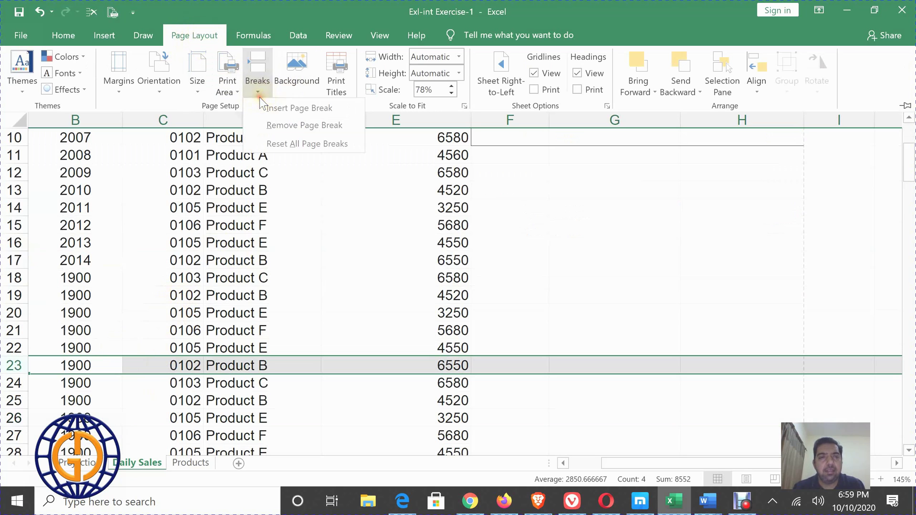
click(276, 109)
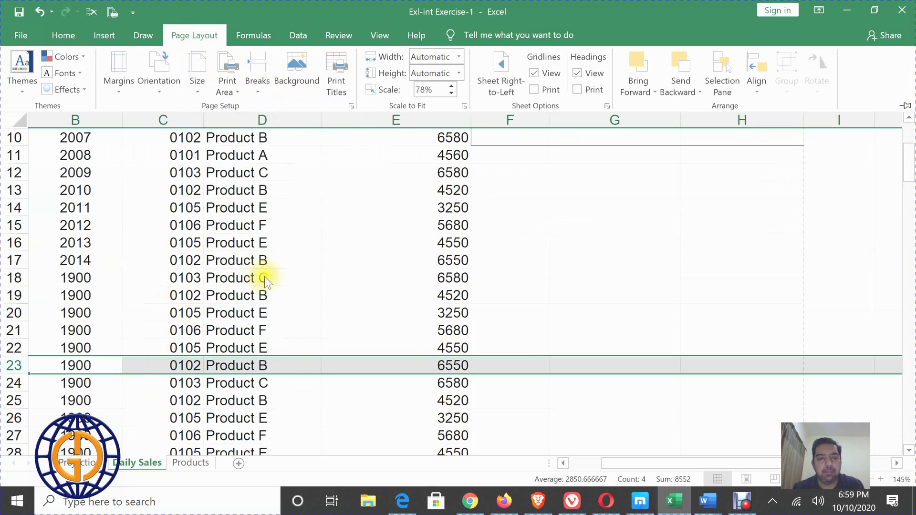
click(338, 284)
click(245, 366)
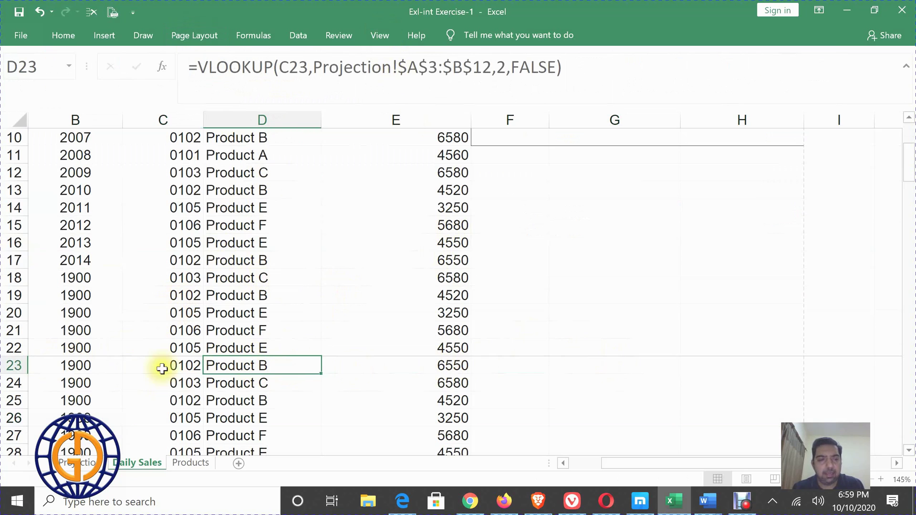
Switch to Page Break Preview and examine how the table is divided into pages after the manual break above row 23.
click(384, 38)
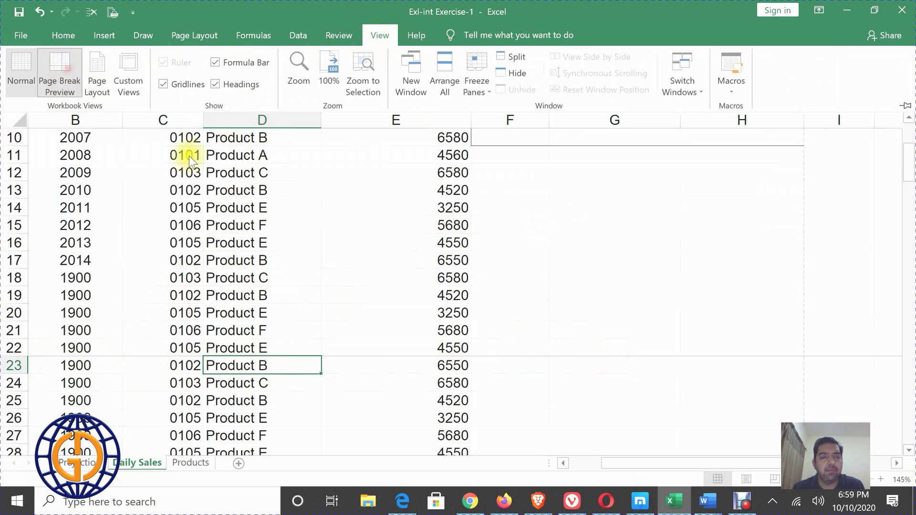
scroll(93, 238, up, 2)
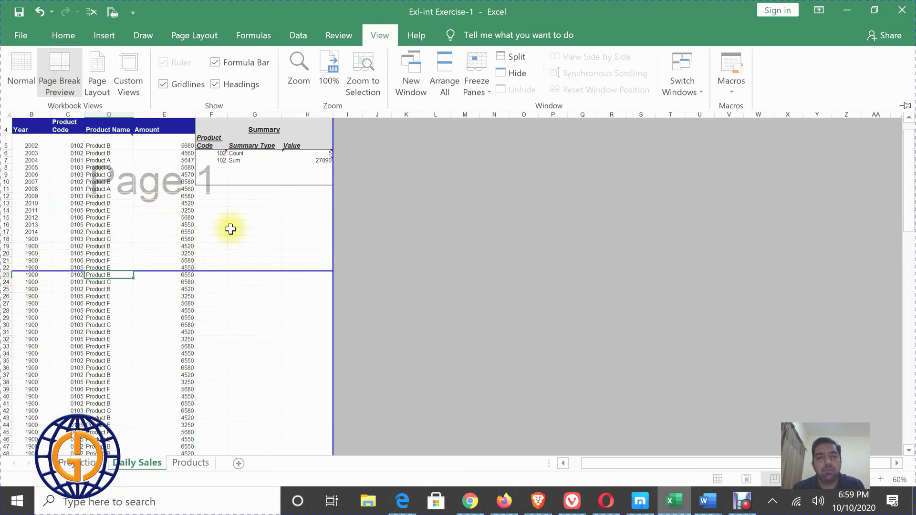
scroll(165, 346, down, 5)
scroll(168, 344, down, 20)
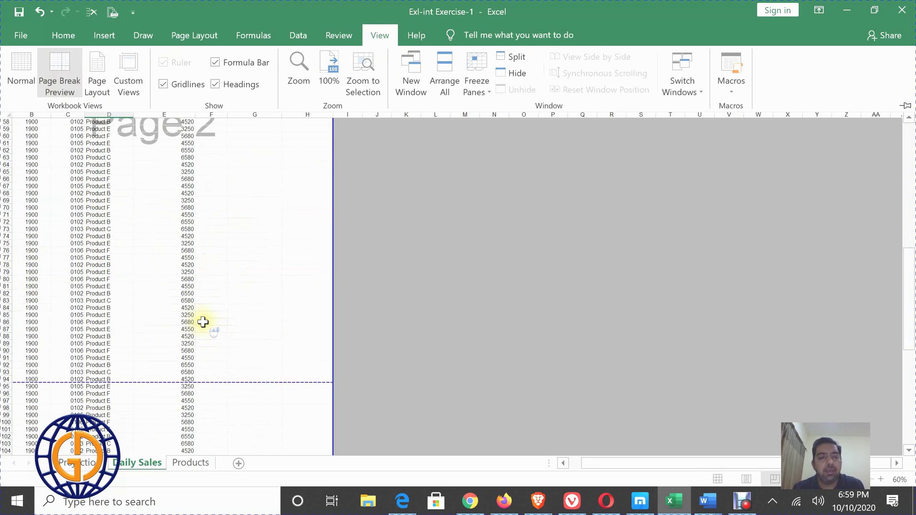
scroll(168, 313, down, 8)
scroll(174, 219, up, 11)
scroll(174, 236, up, 2)
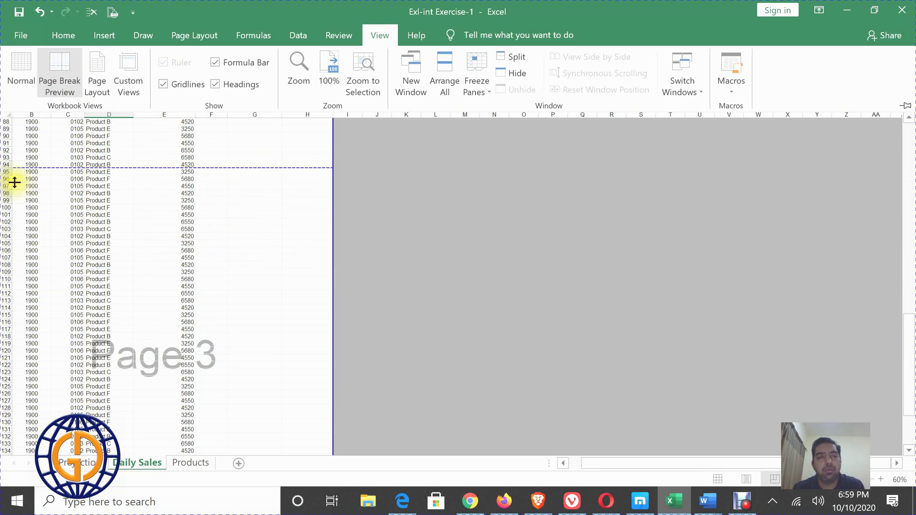
scroll(145, 266, up, 1)
scroll(145, 266, up, 20)
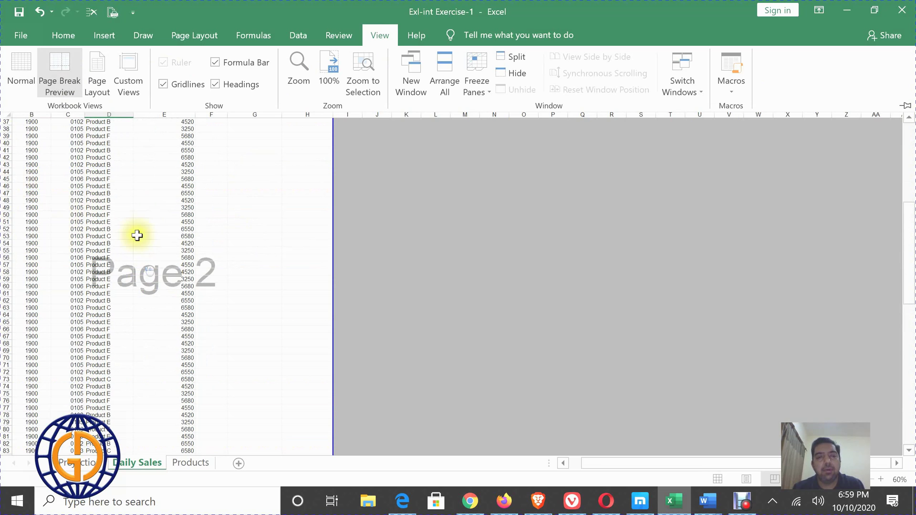
scroll(138, 222, up, 4)
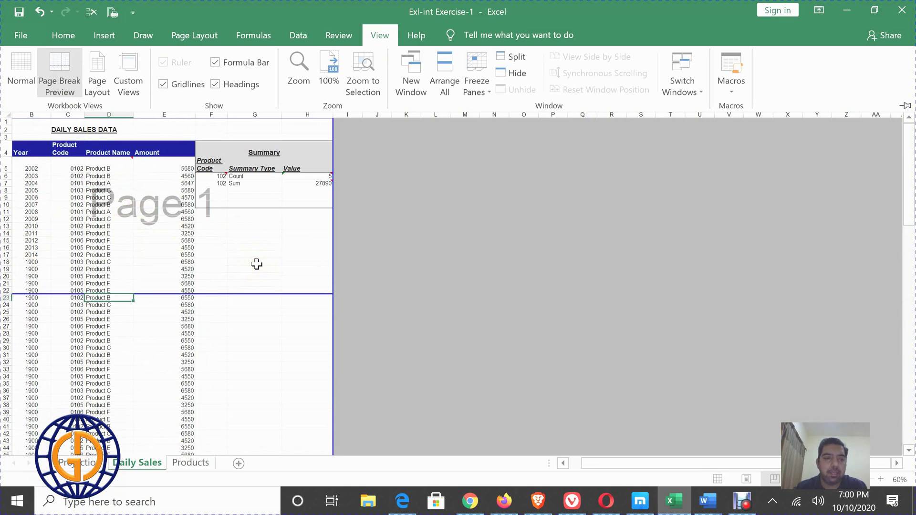
Insert a second manual page break above row 40 of the Daily Sales table.
scroll(157, 321, down, 4)
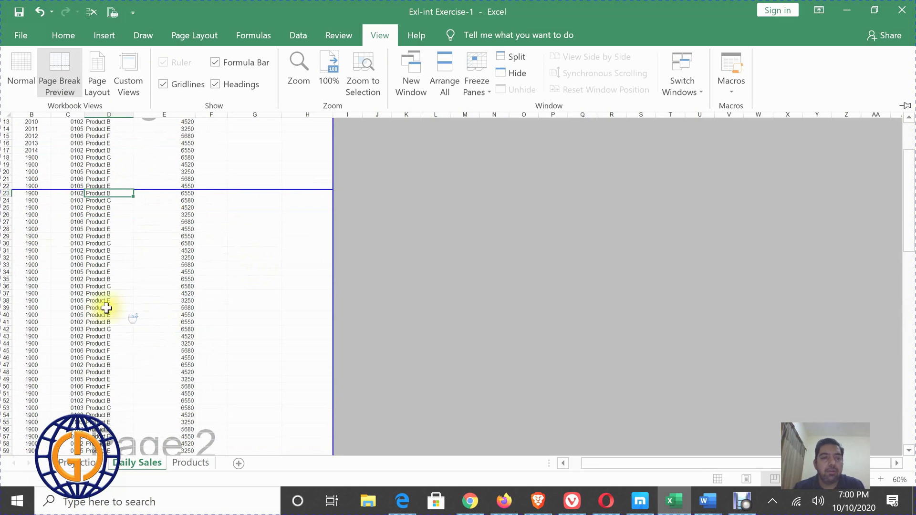
click(4, 315)
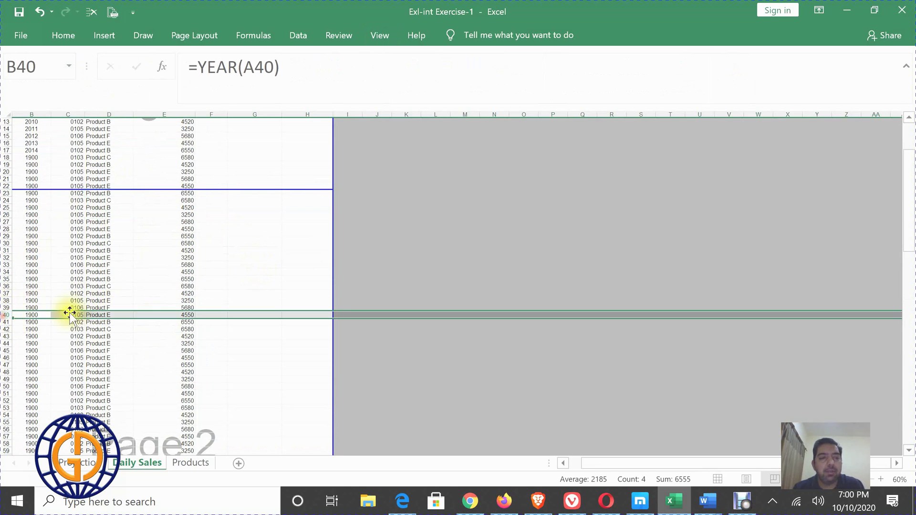
click(206, 38)
click(264, 90)
click(284, 111)
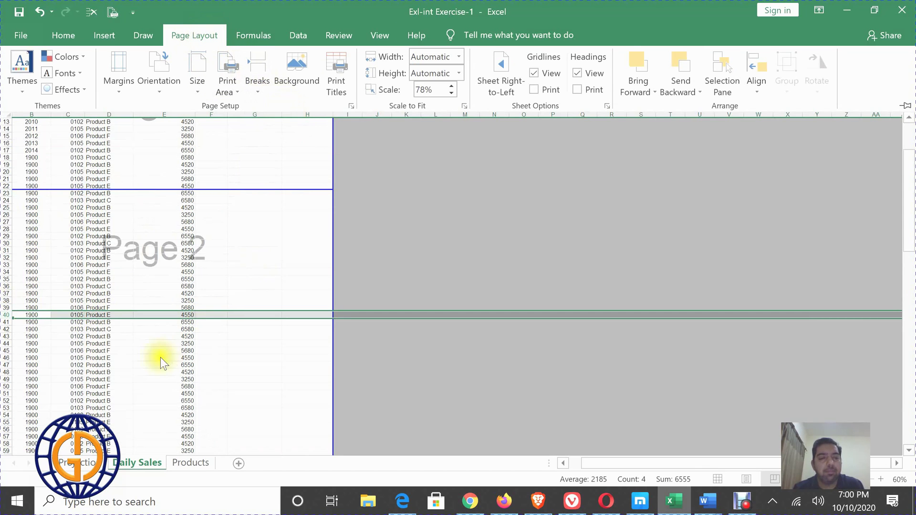
click(168, 257)
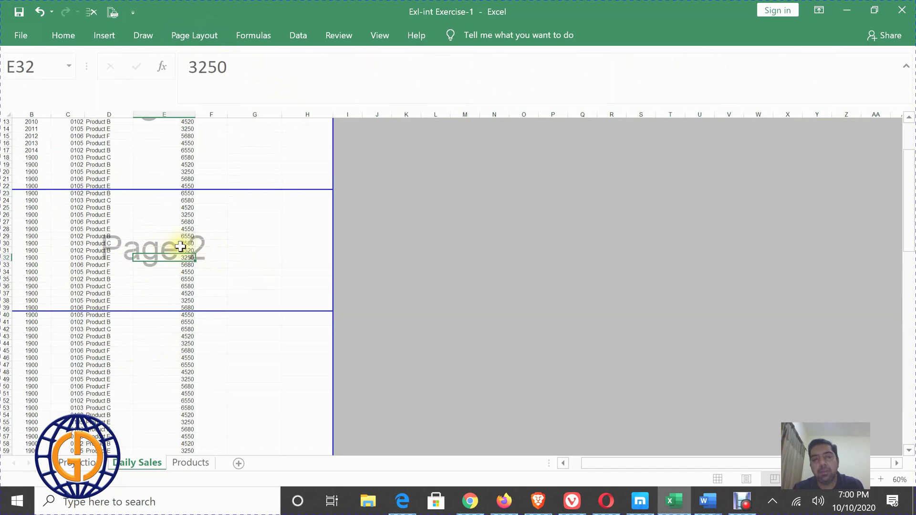
Examine the page divisions down to the end of the table with both manual breaks in place.
scroll(215, 242, up, 5)
scroll(204, 267, down, 17)
scroll(207, 314, down, 17)
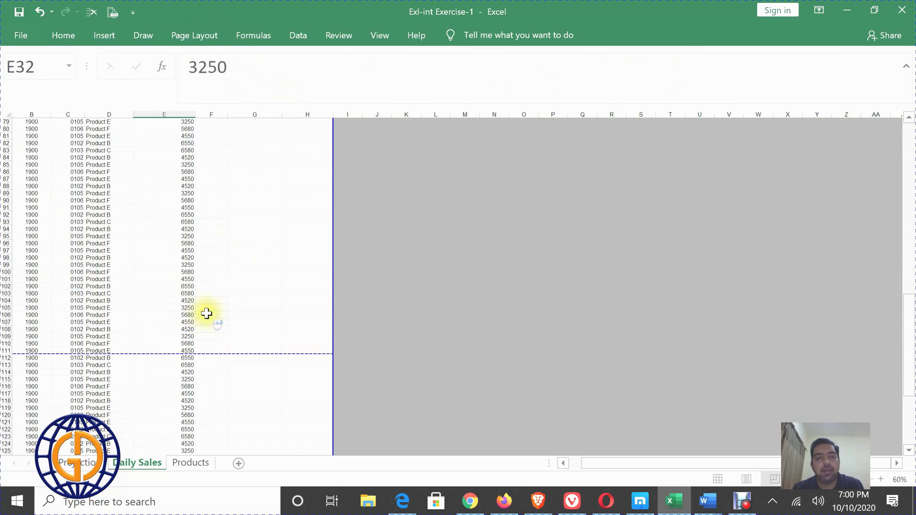
scroll(193, 334, down, 8)
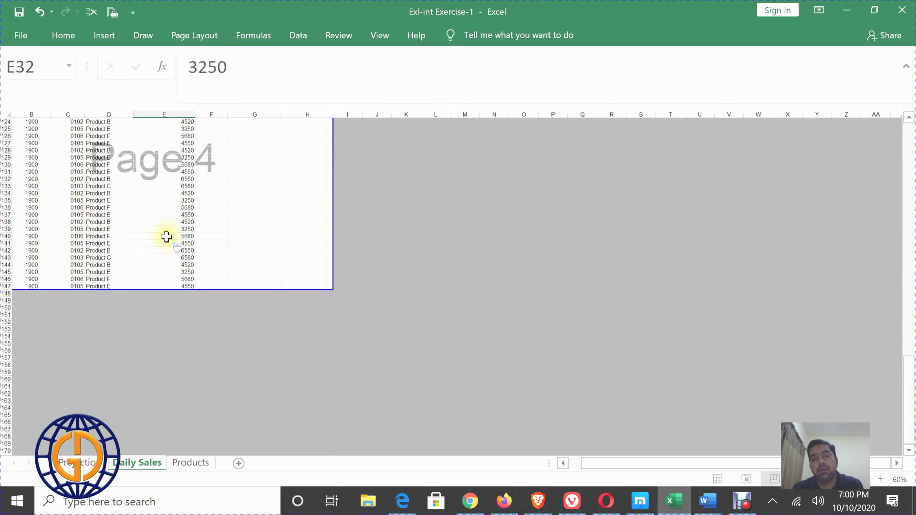
scroll(167, 237, up, 20)
scroll(166, 237, up, 9)
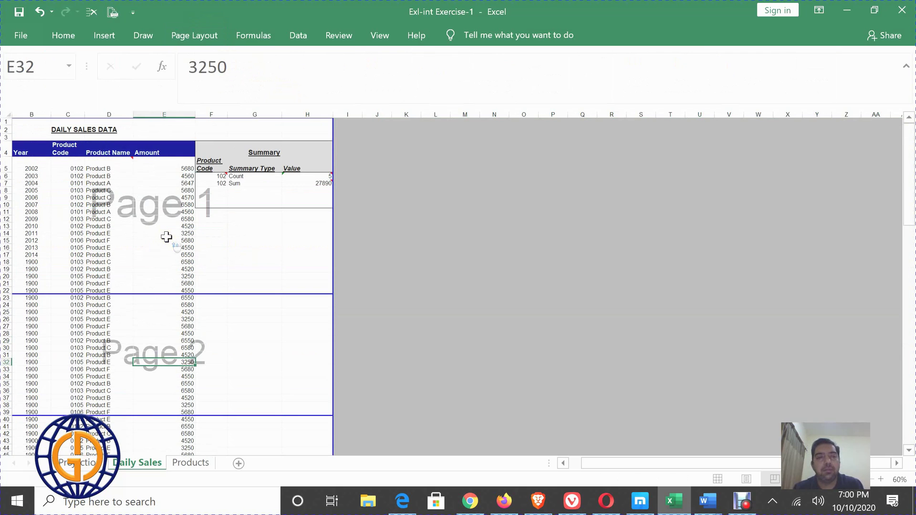
Remove the manual page break above row 23 by moving it down onto the break above row 40.
click(204, 35)
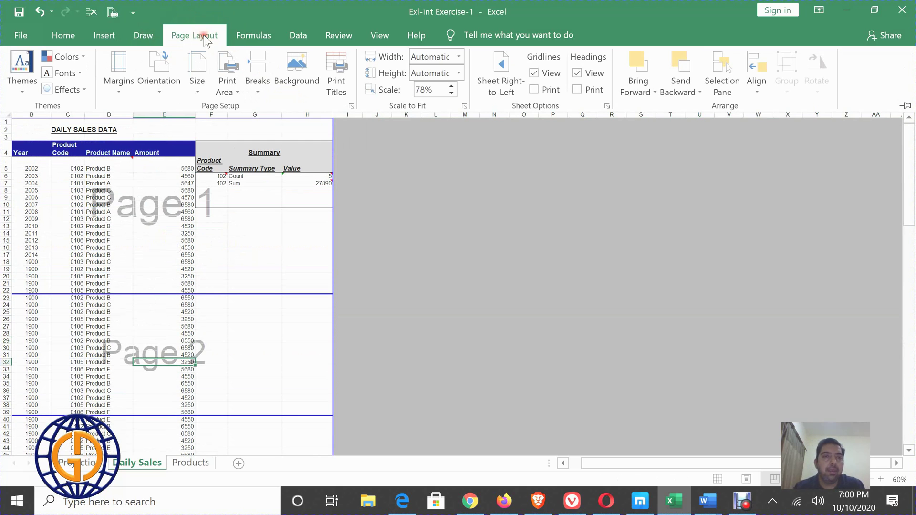
click(257, 95)
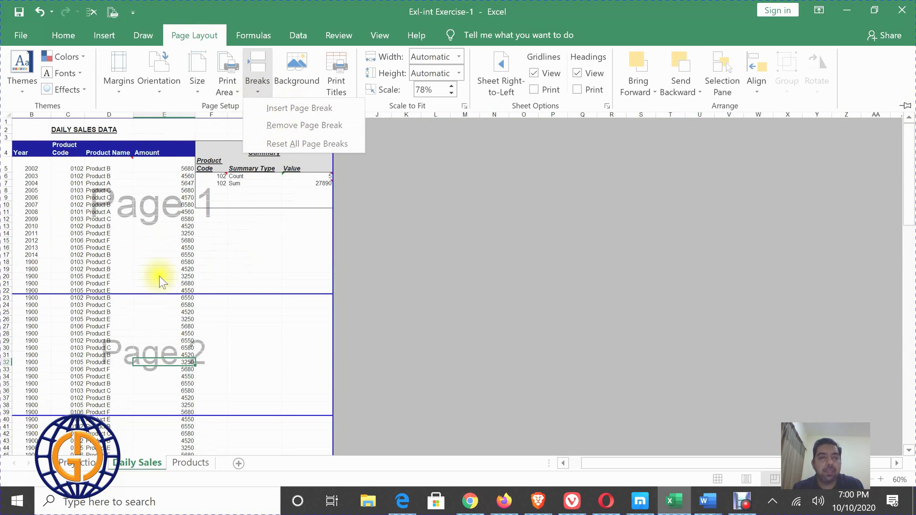
click(231, 293)
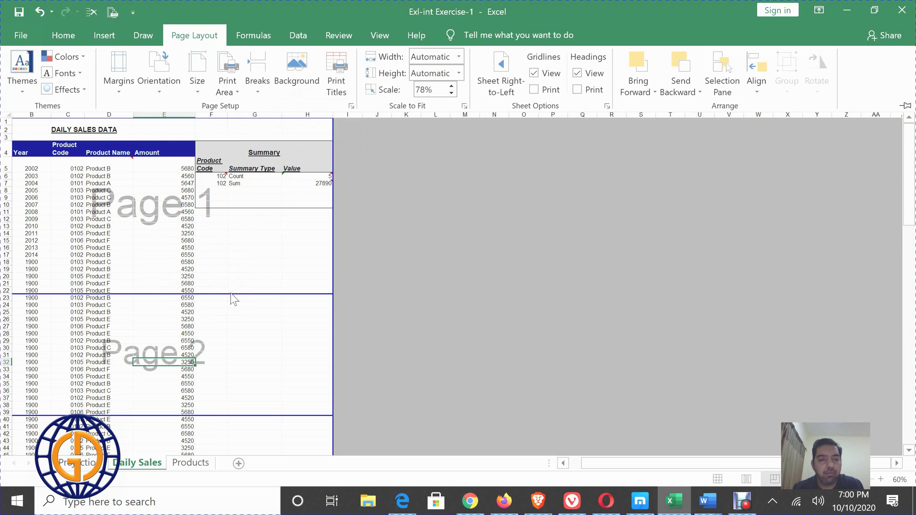
click(238, 294)
drag(238, 294, 229, 414)
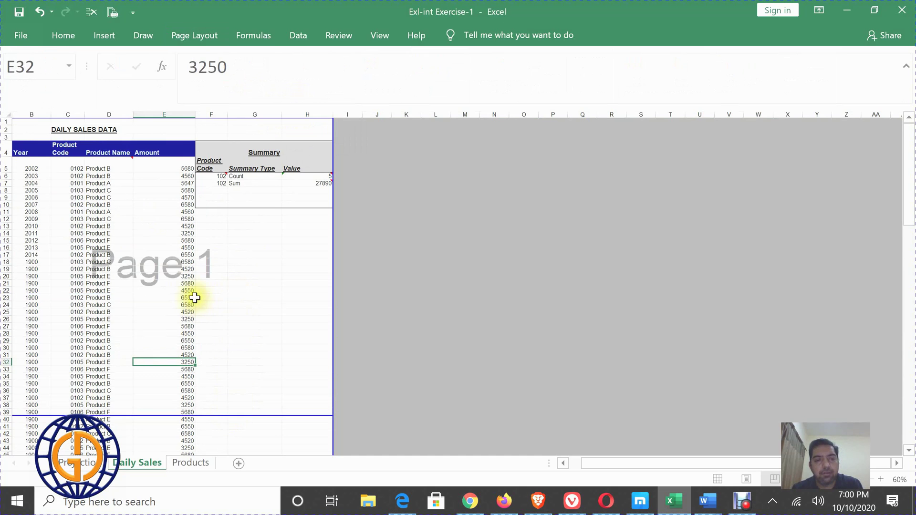
Check the remaining page divisions through the whole table after merging the two manual breaks.
scroll(189, 296, down, 1)
scroll(188, 286, down, 20)
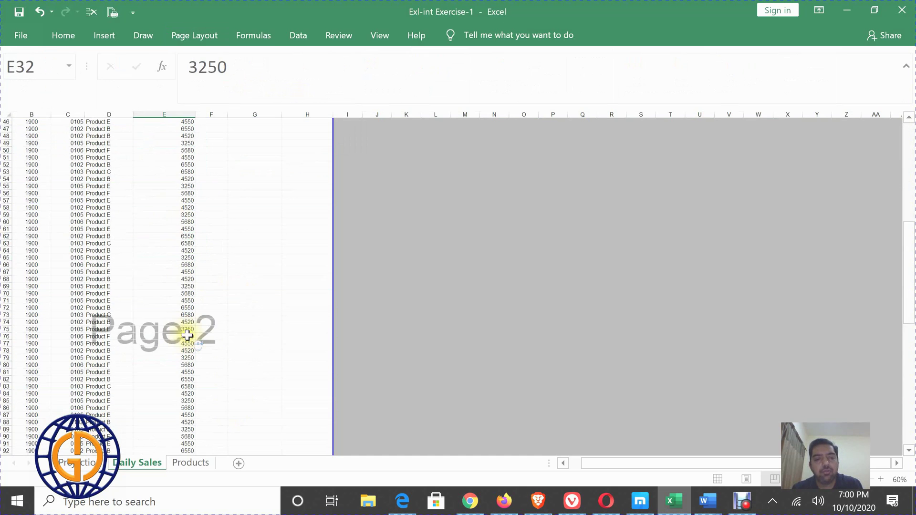
scroll(187, 333, down, 13)
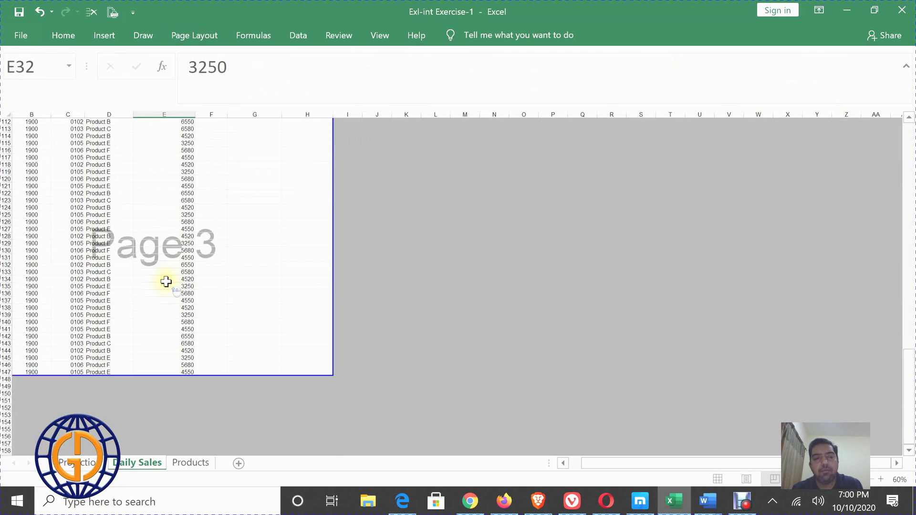
scroll(165, 281, up, 20)
scroll(167, 284, down, 1)
scroll(166, 284, down, 2)
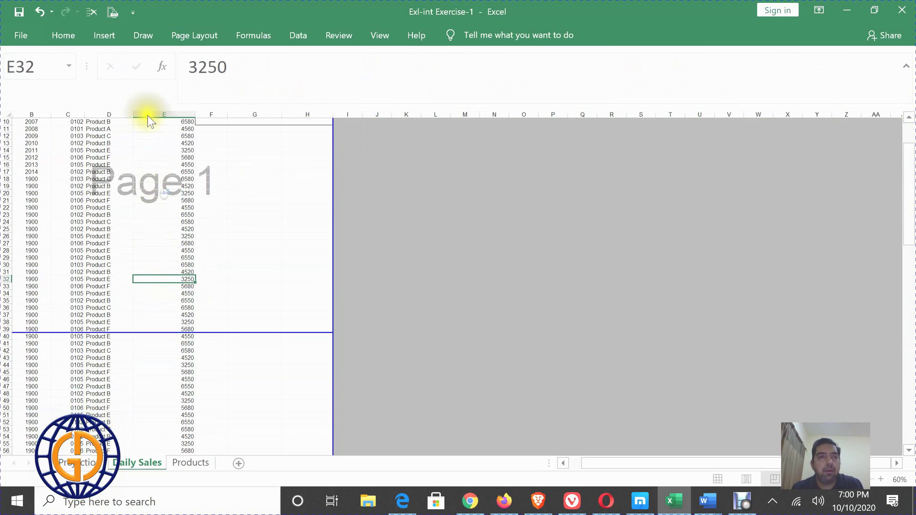
Try to remove a page break at cell E32 of the Daily Sales sheet and check the divisions down to the table's end.
click(189, 34)
click(256, 93)
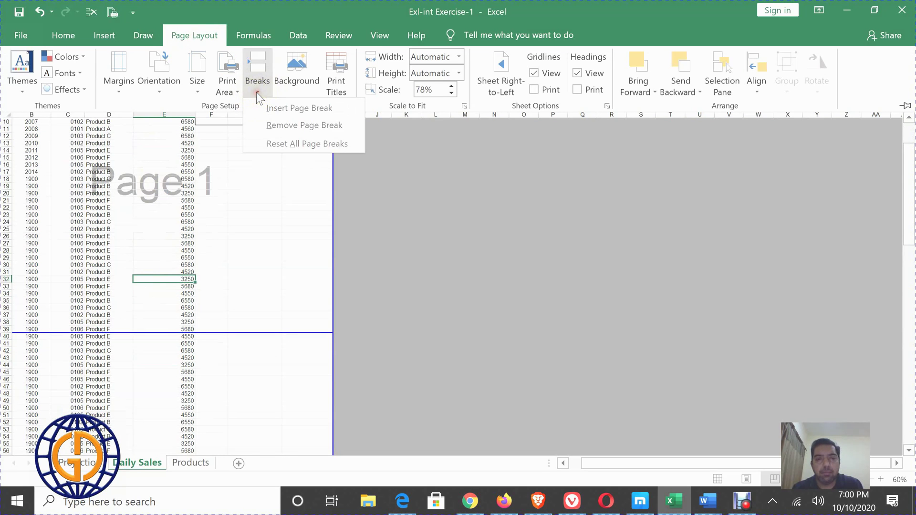
click(319, 125)
scroll(189, 279, down, 1)
scroll(190, 281, down, 20)
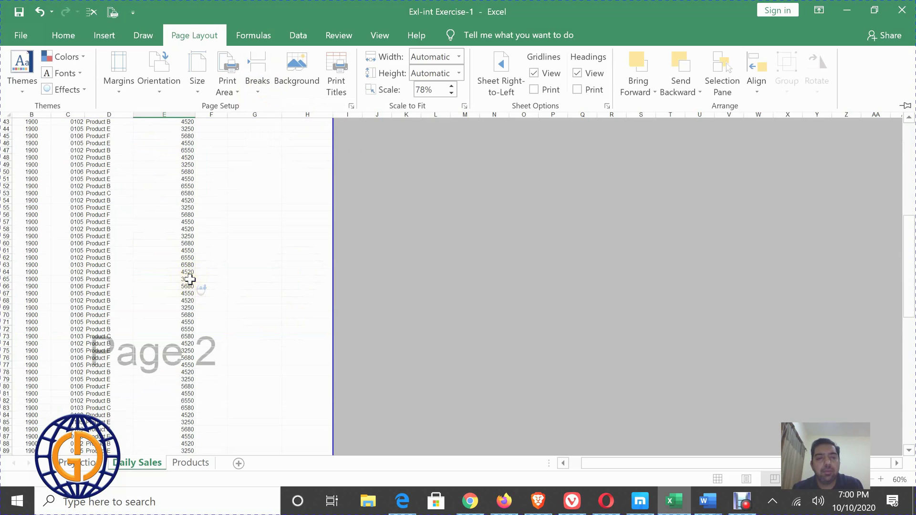
scroll(191, 281, up, 12)
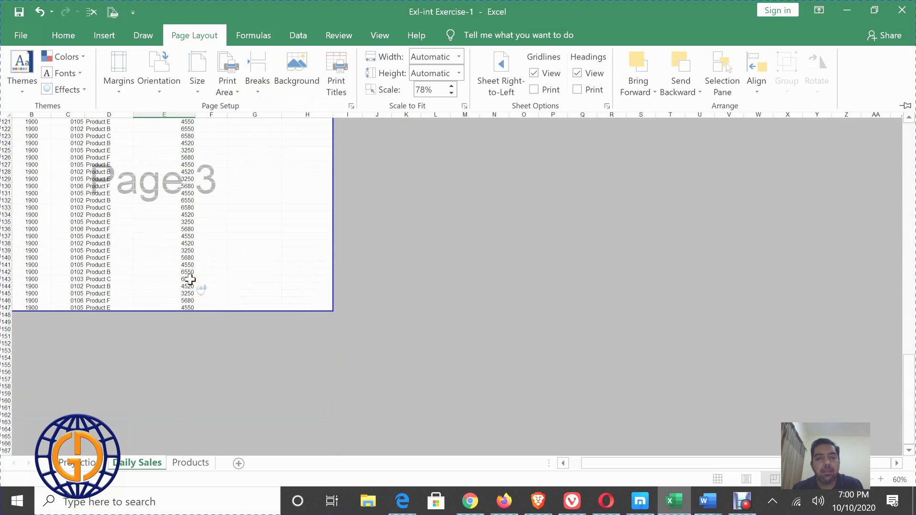
Reset all page breaks on the Daily Sales sheet and check the automatic page divisions back up to the table's start.
click(260, 92)
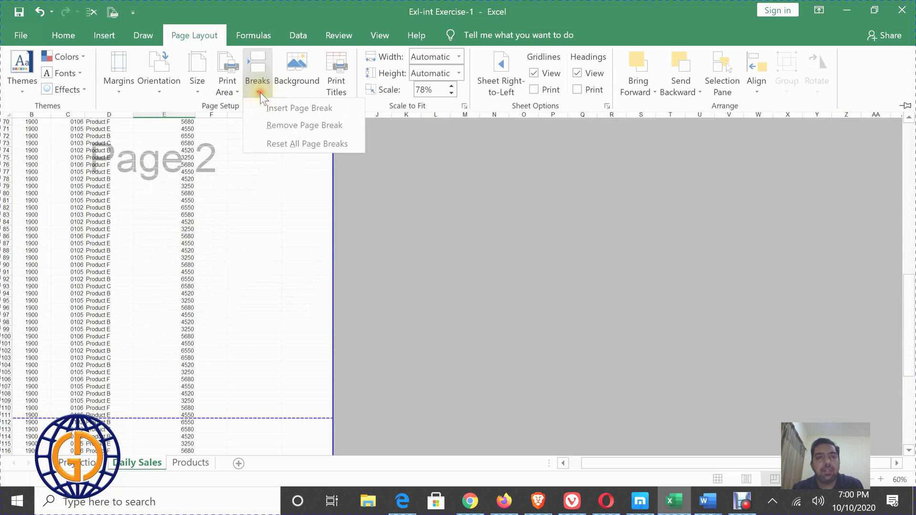
click(299, 144)
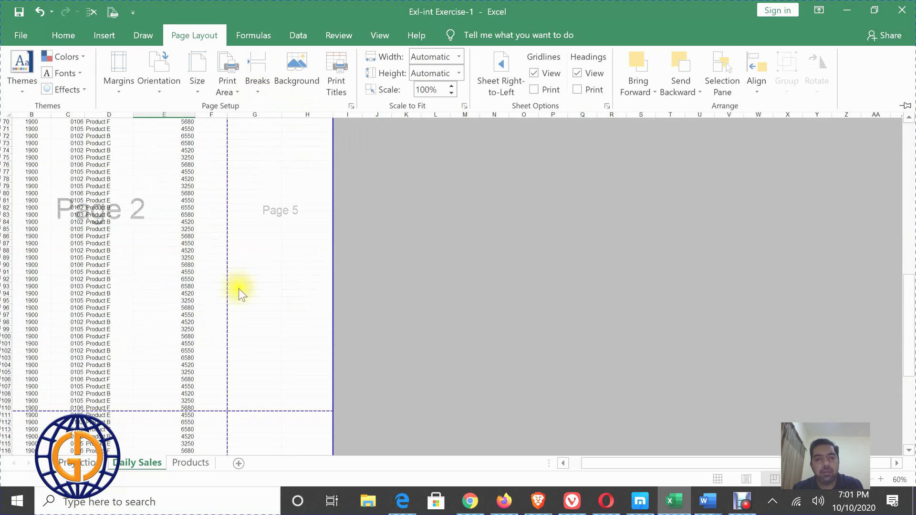
scroll(190, 213, up, 13)
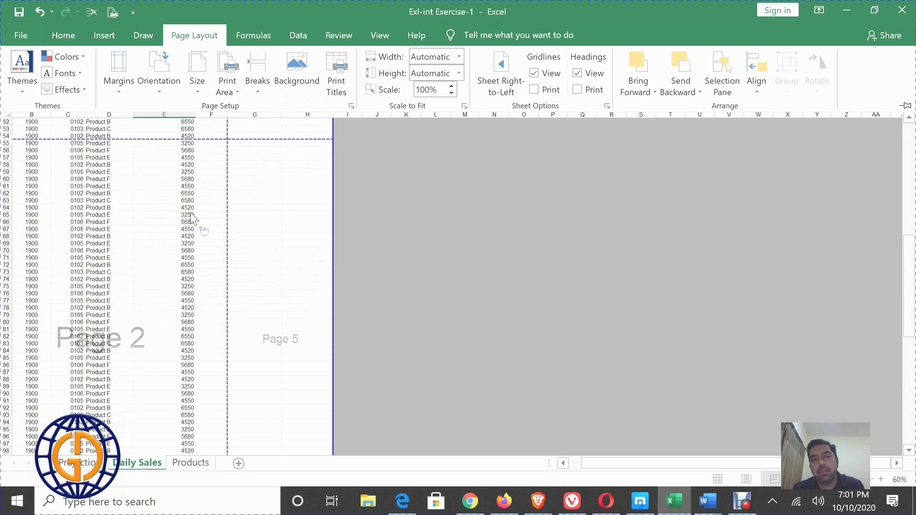
scroll(186, 201, up, 10)
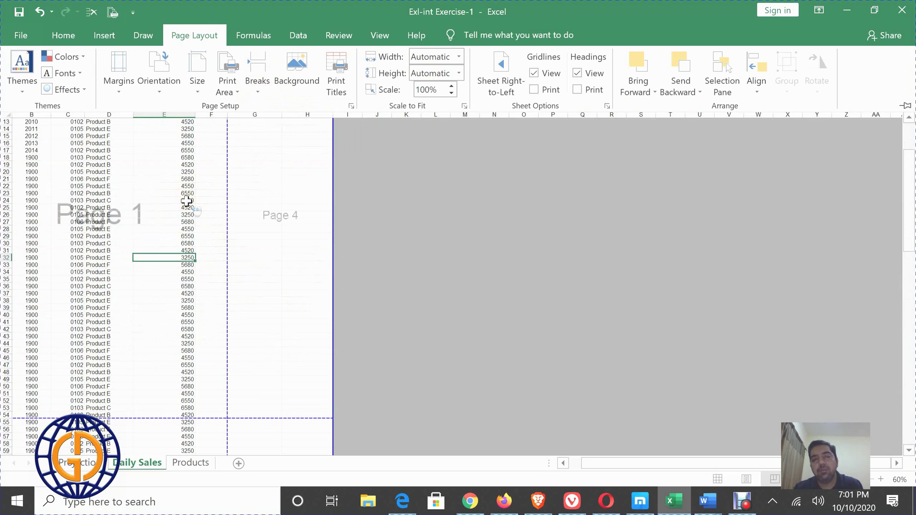
click(133, 245)
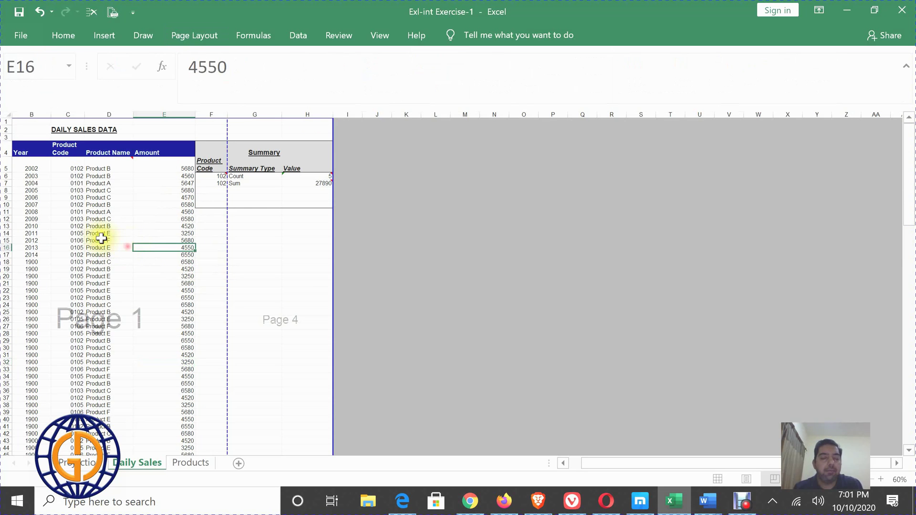
click(195, 43)
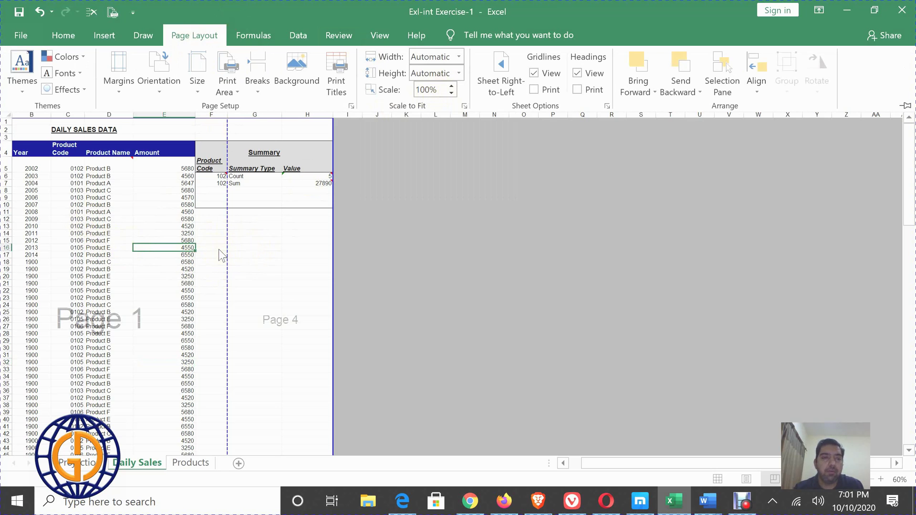
click(259, 95)
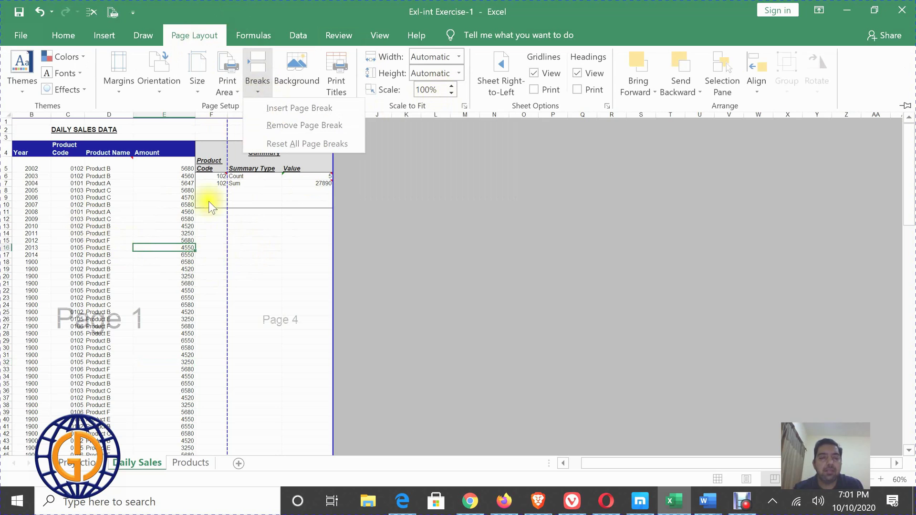
click(150, 282)
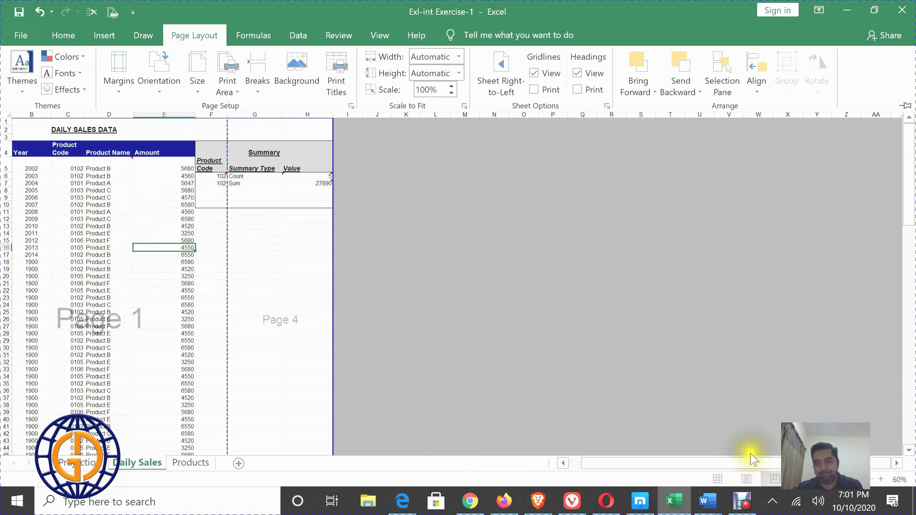
click(747, 500)
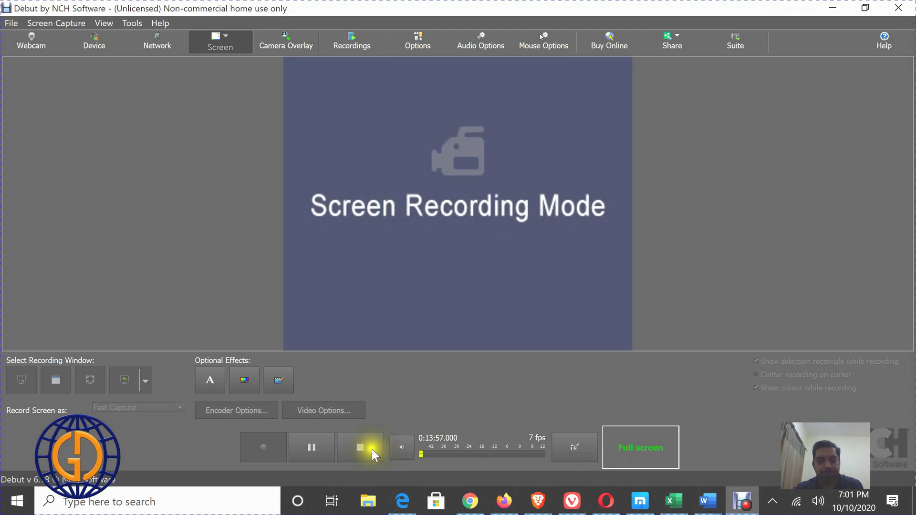